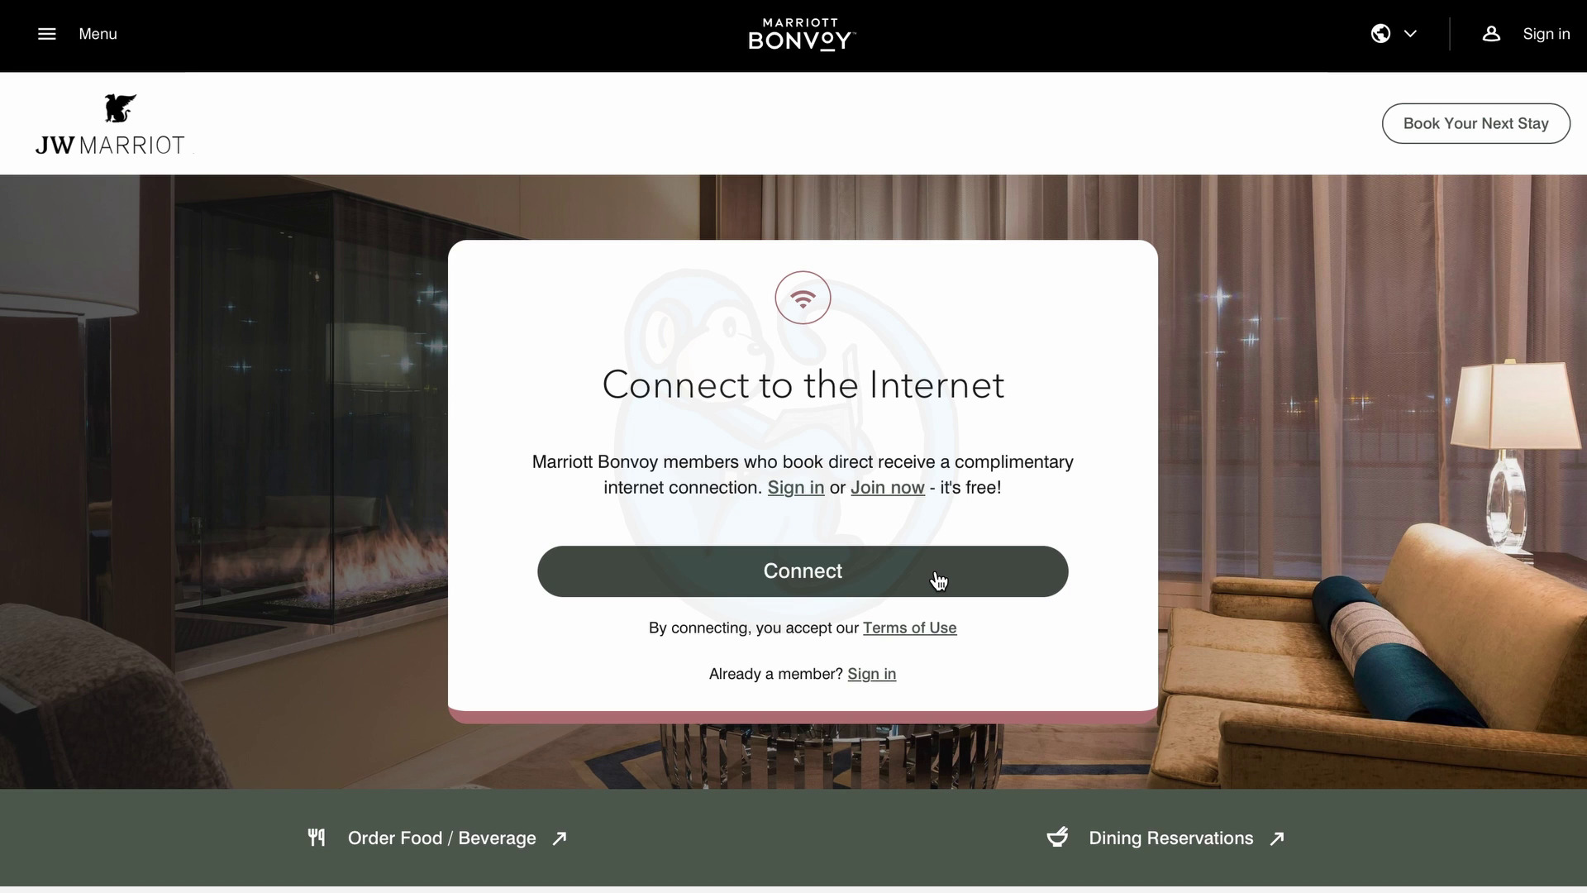
Start connecting to the internet on the JW Marriott captive portal.
{"action": "left_click", "coordinate": [939, 581]}
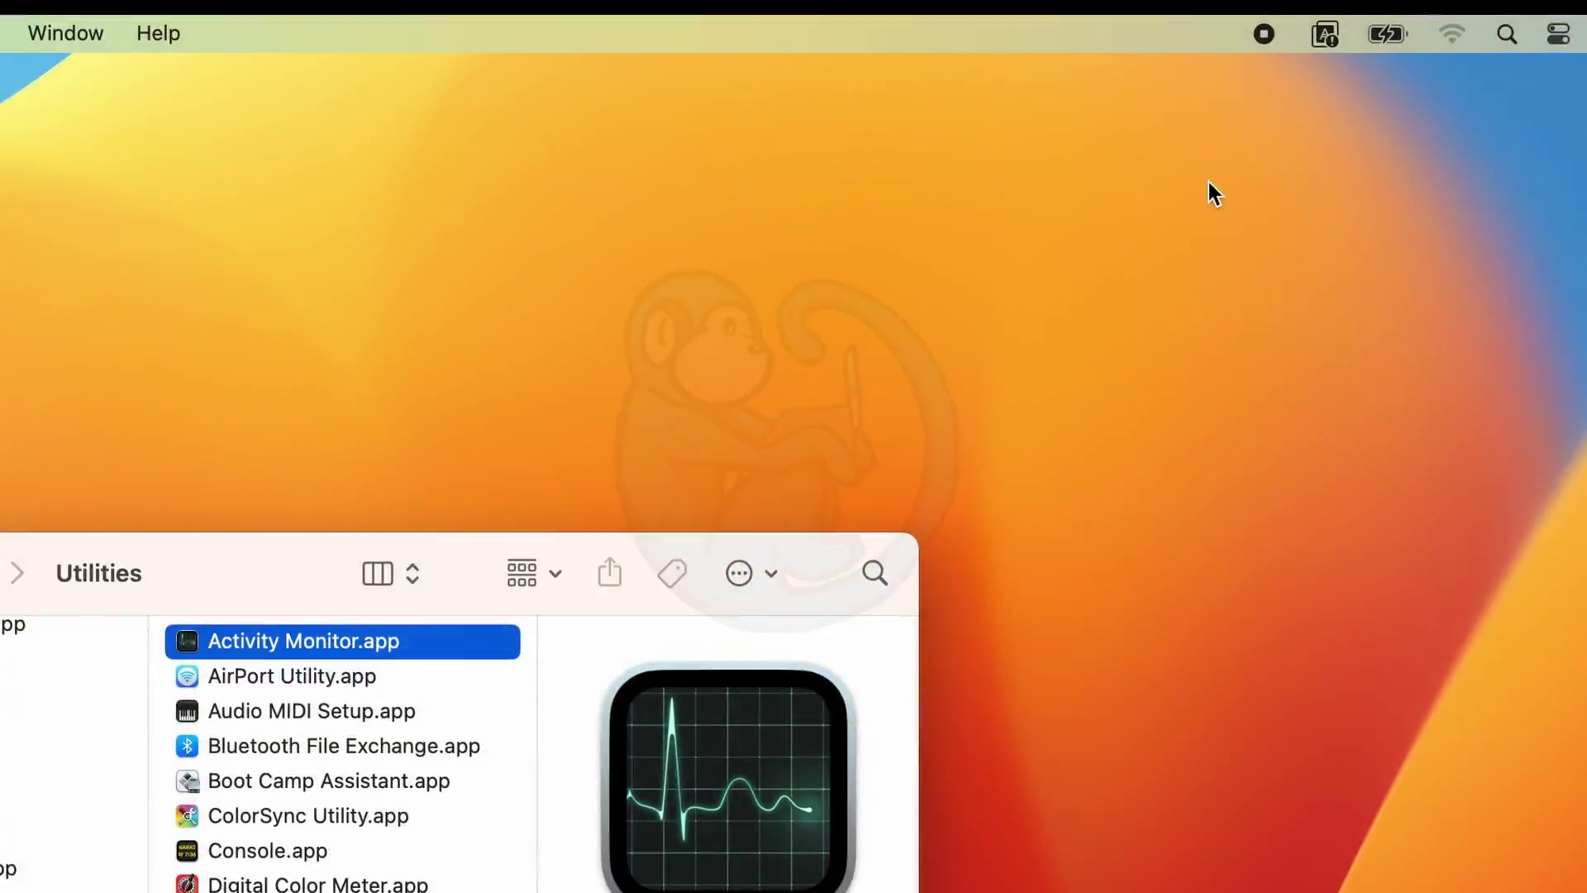
Join the GL-MT300N-V2 Wi-Fi network from the menu bar using its WPA2 password.
{"action": "left_click", "coordinate": [1450, 35]}
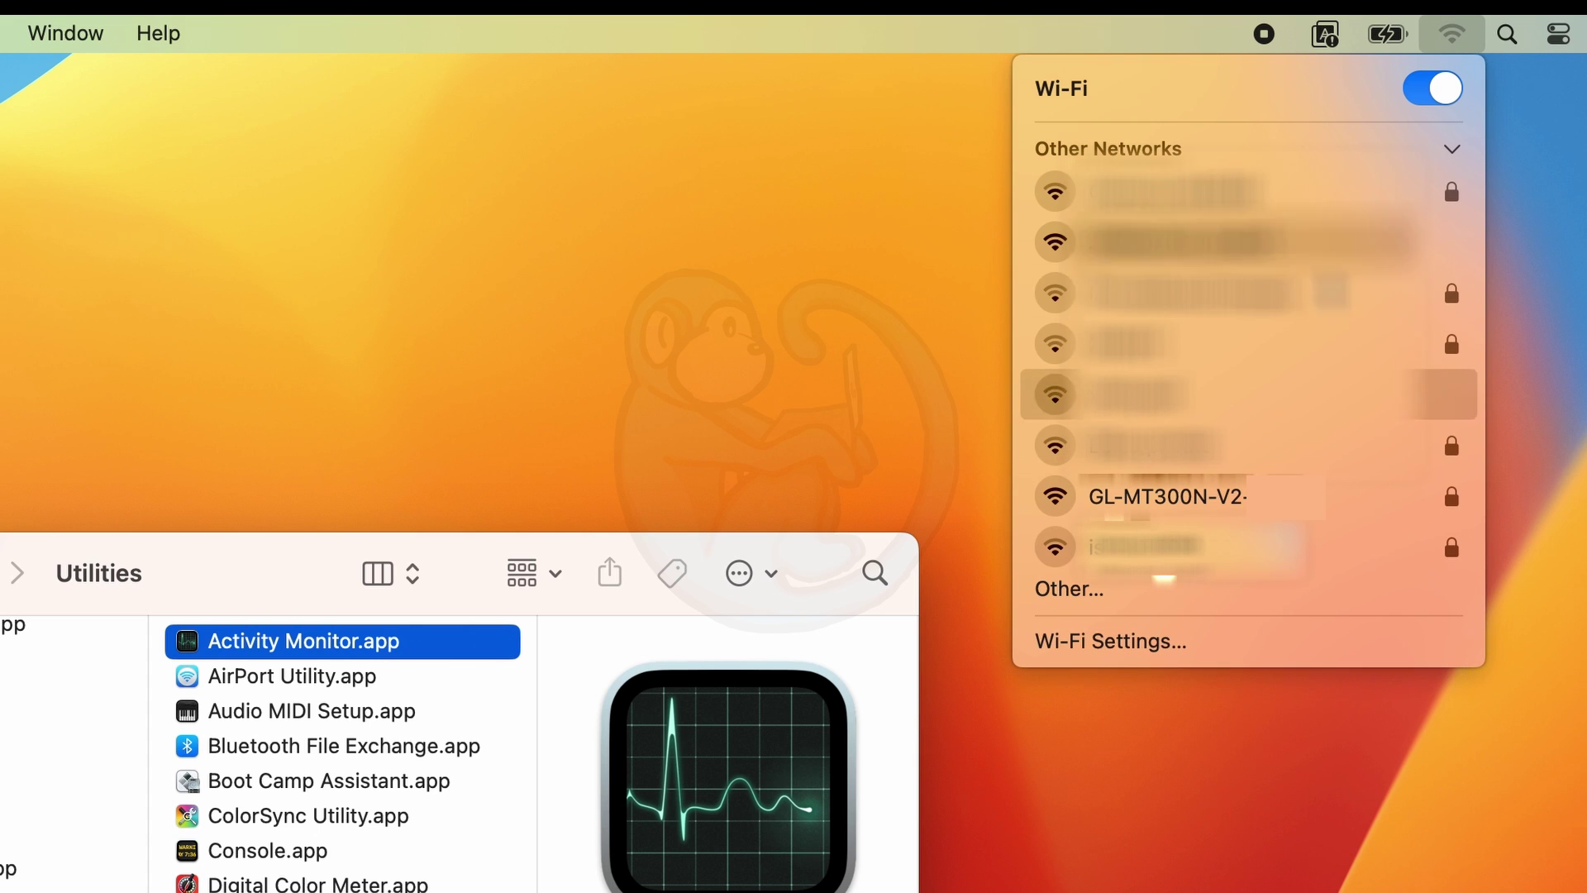
{"action": "left_click", "coordinate": [1362, 491]}
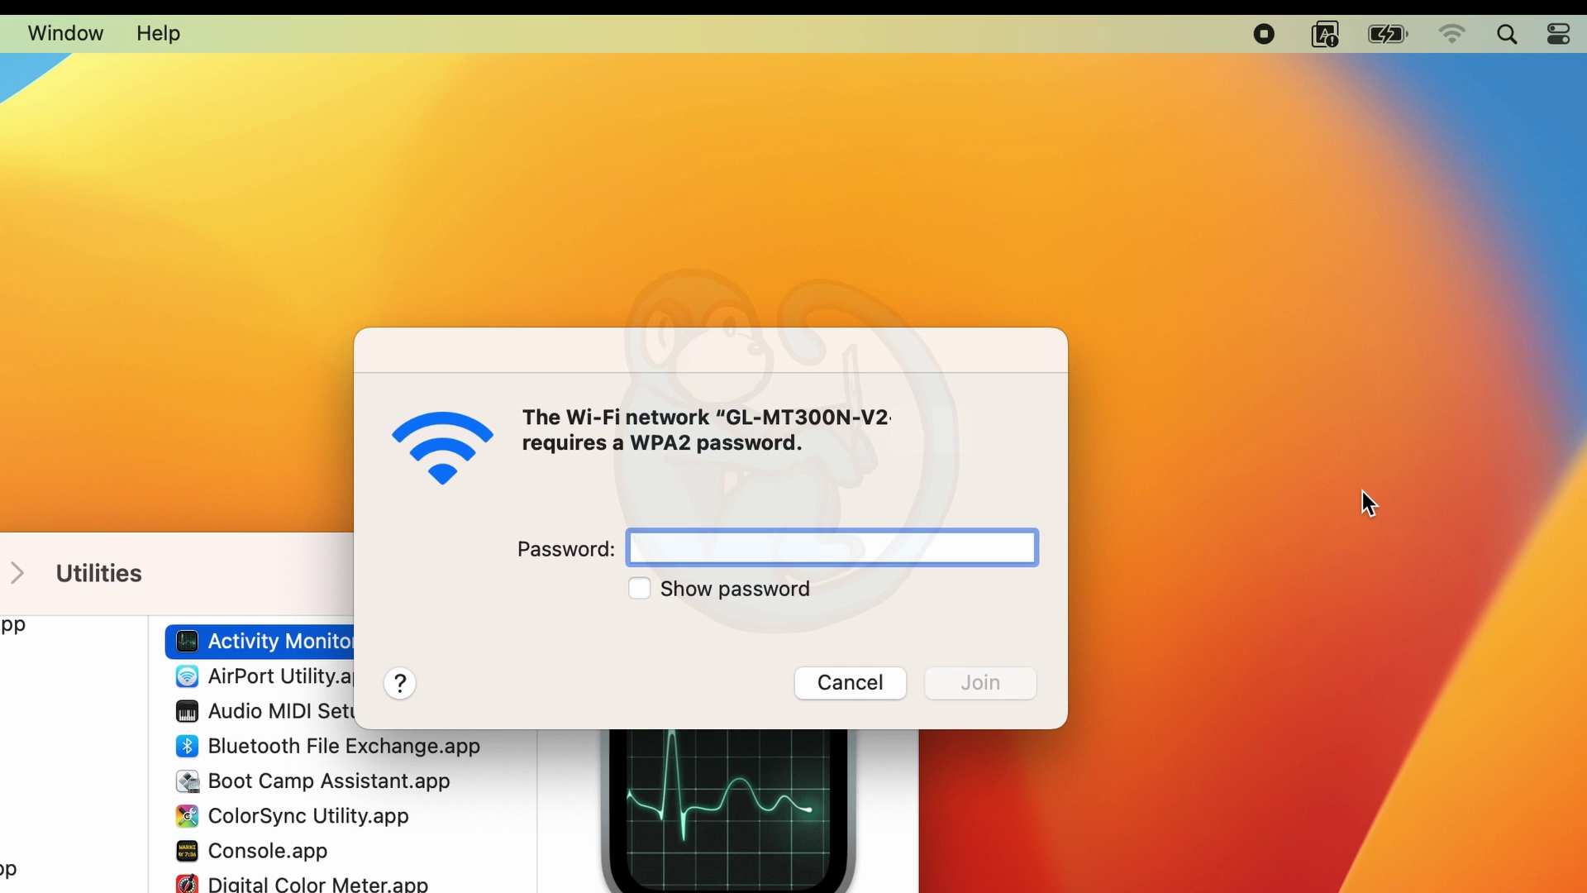
{"action": "type", "text": "••••••••"}
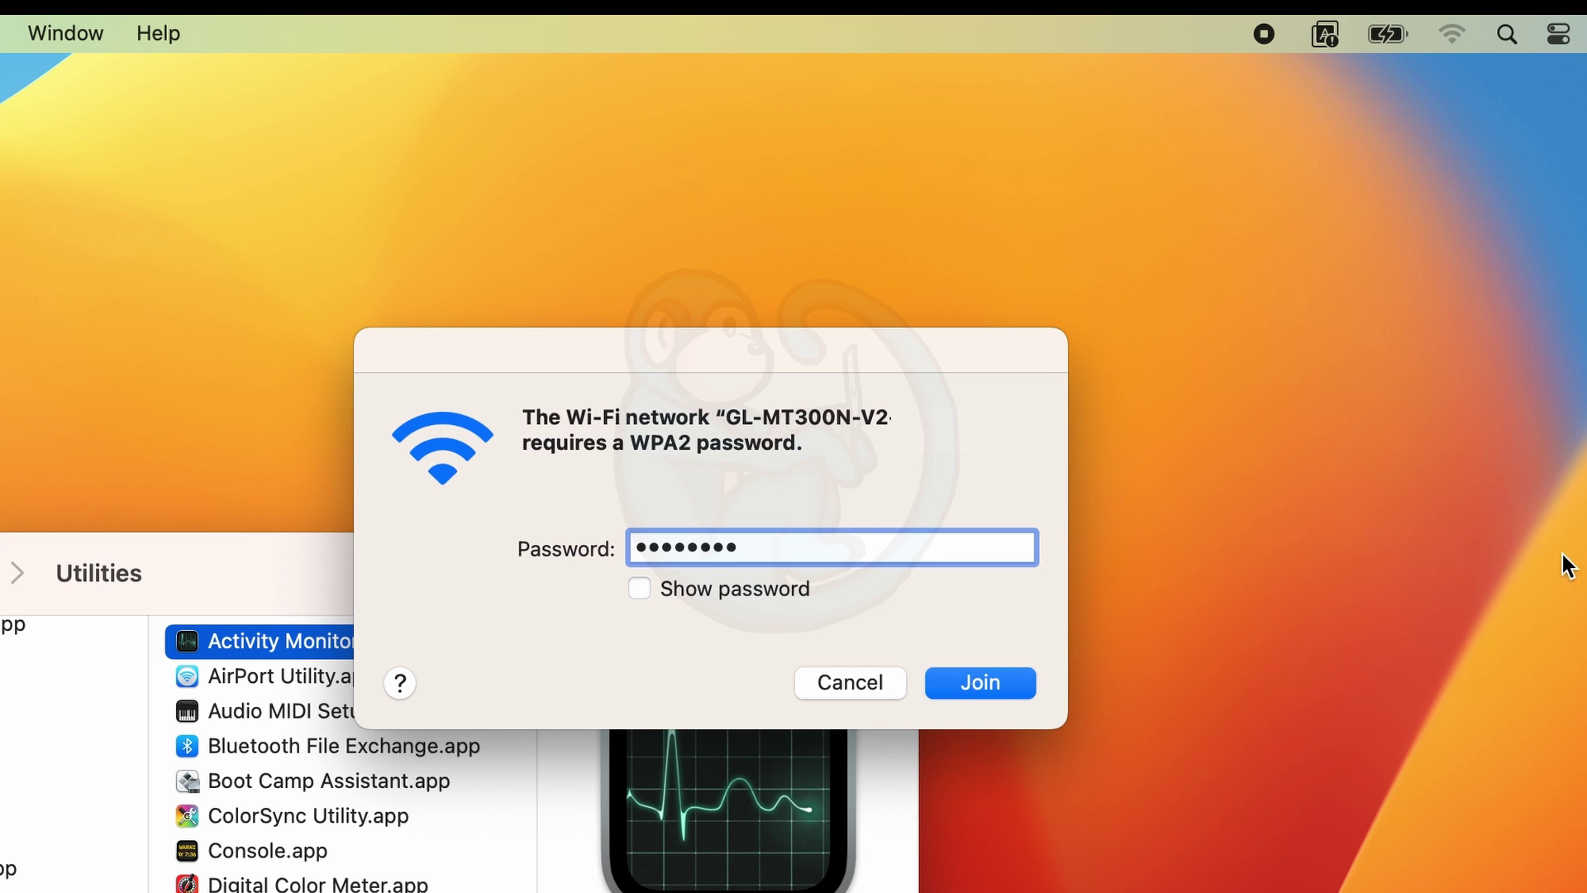
{"action": "left_click", "coordinate": [973, 691]}
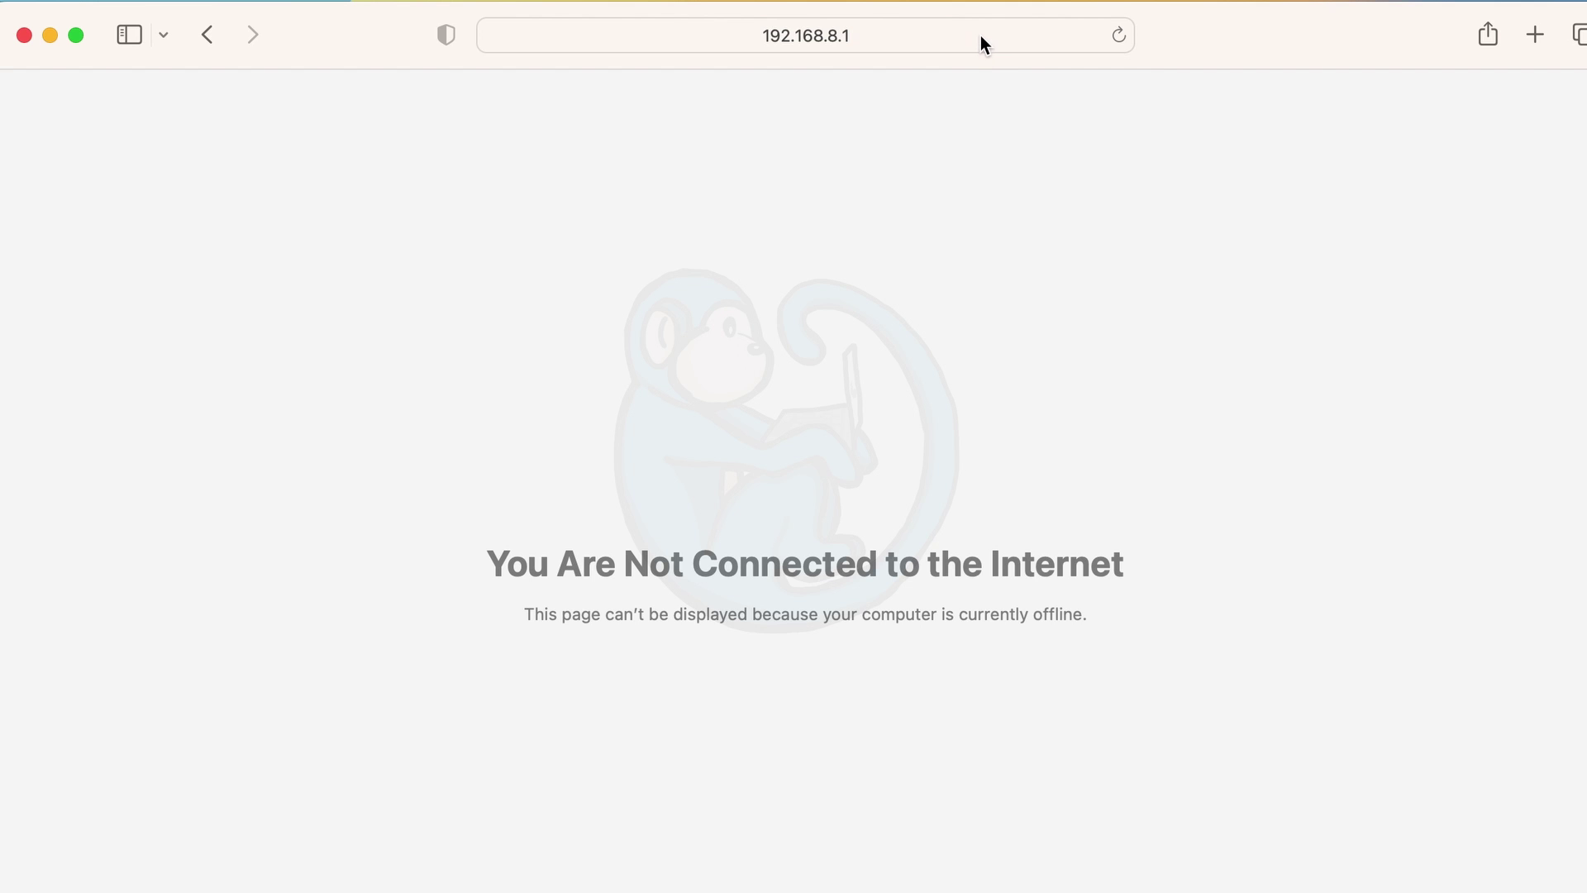
Trim the Safari address to 192.168.8.1 and load the router setup page.
{"action": "left_click", "coordinate": [980, 34]}
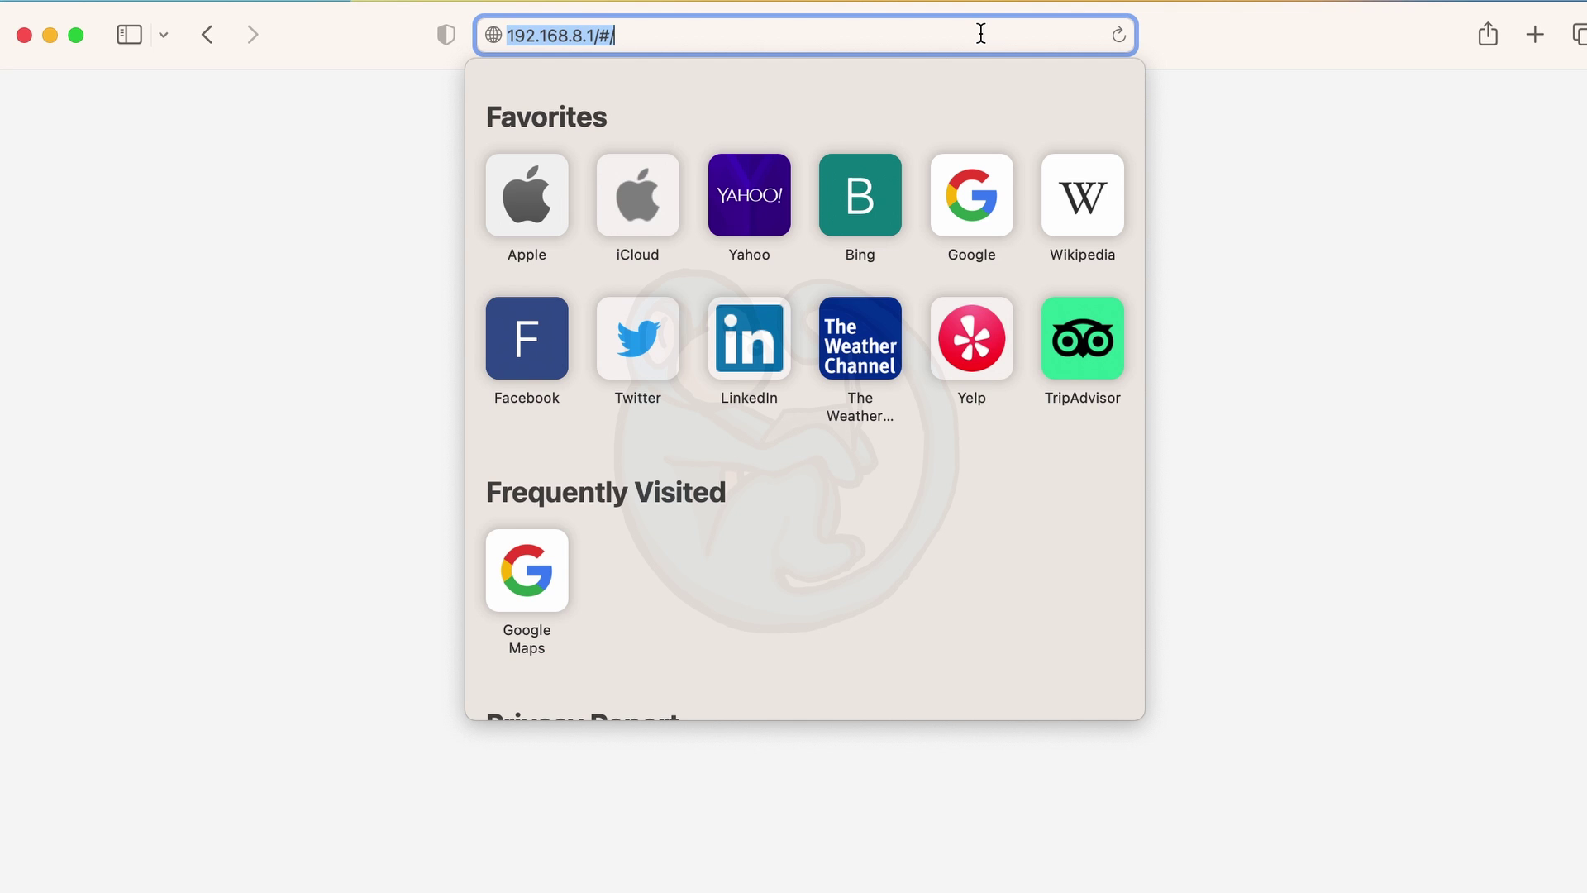
{"action": "left_click", "coordinate": [980, 33]}
{"action": "key", "text": "BackSpace"}
{"action": "key", "text": "BackSpace"}
{"action": "key", "text": "BackSpace"}
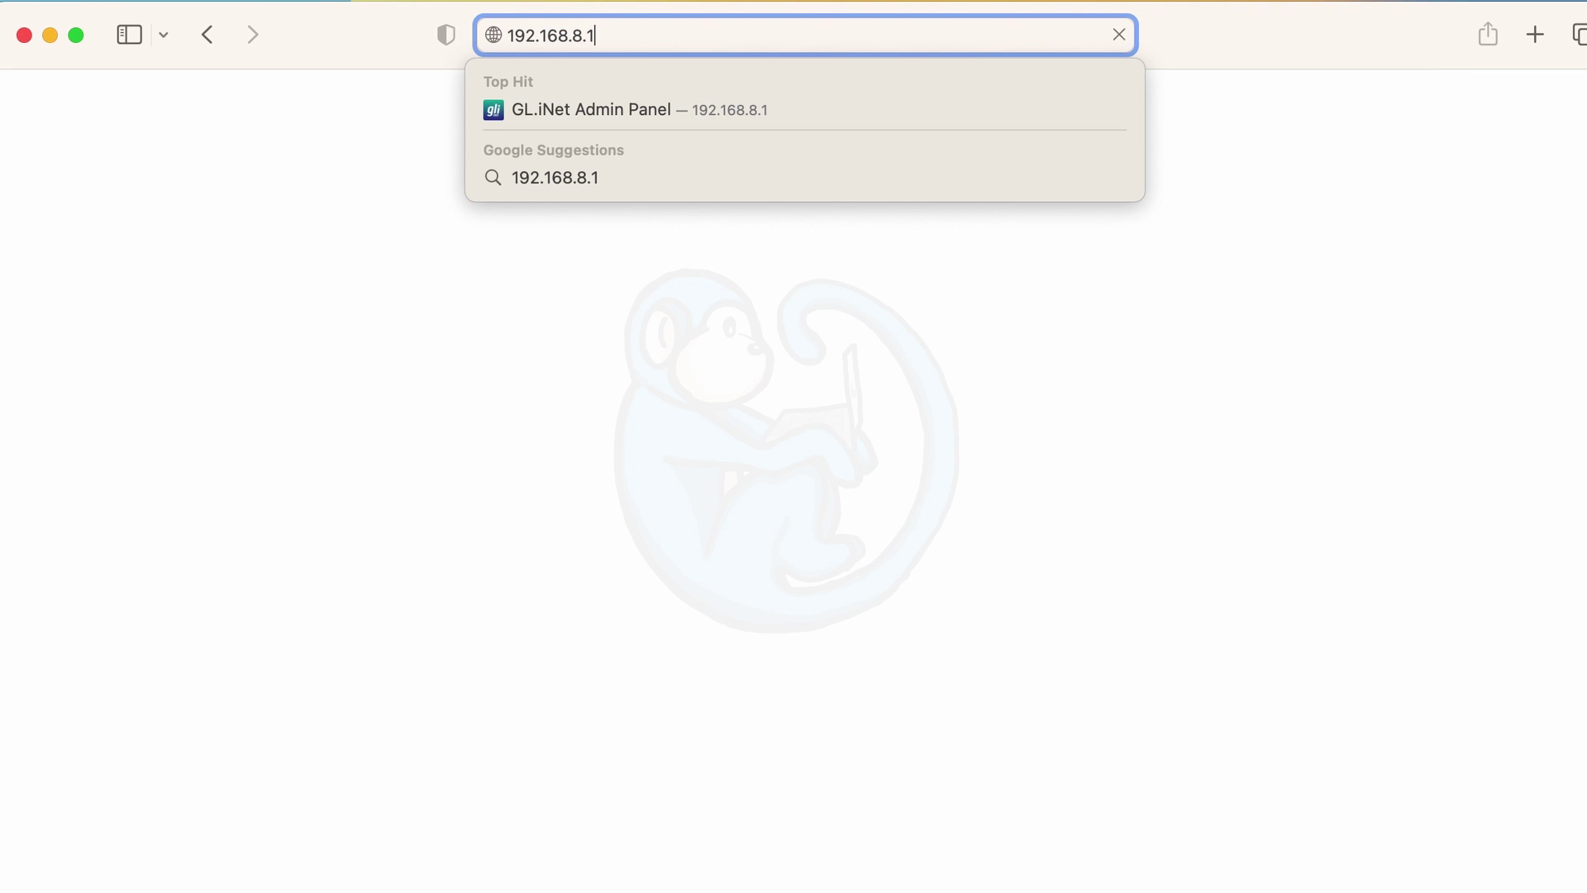
{"action": "key", "text": "Return"}
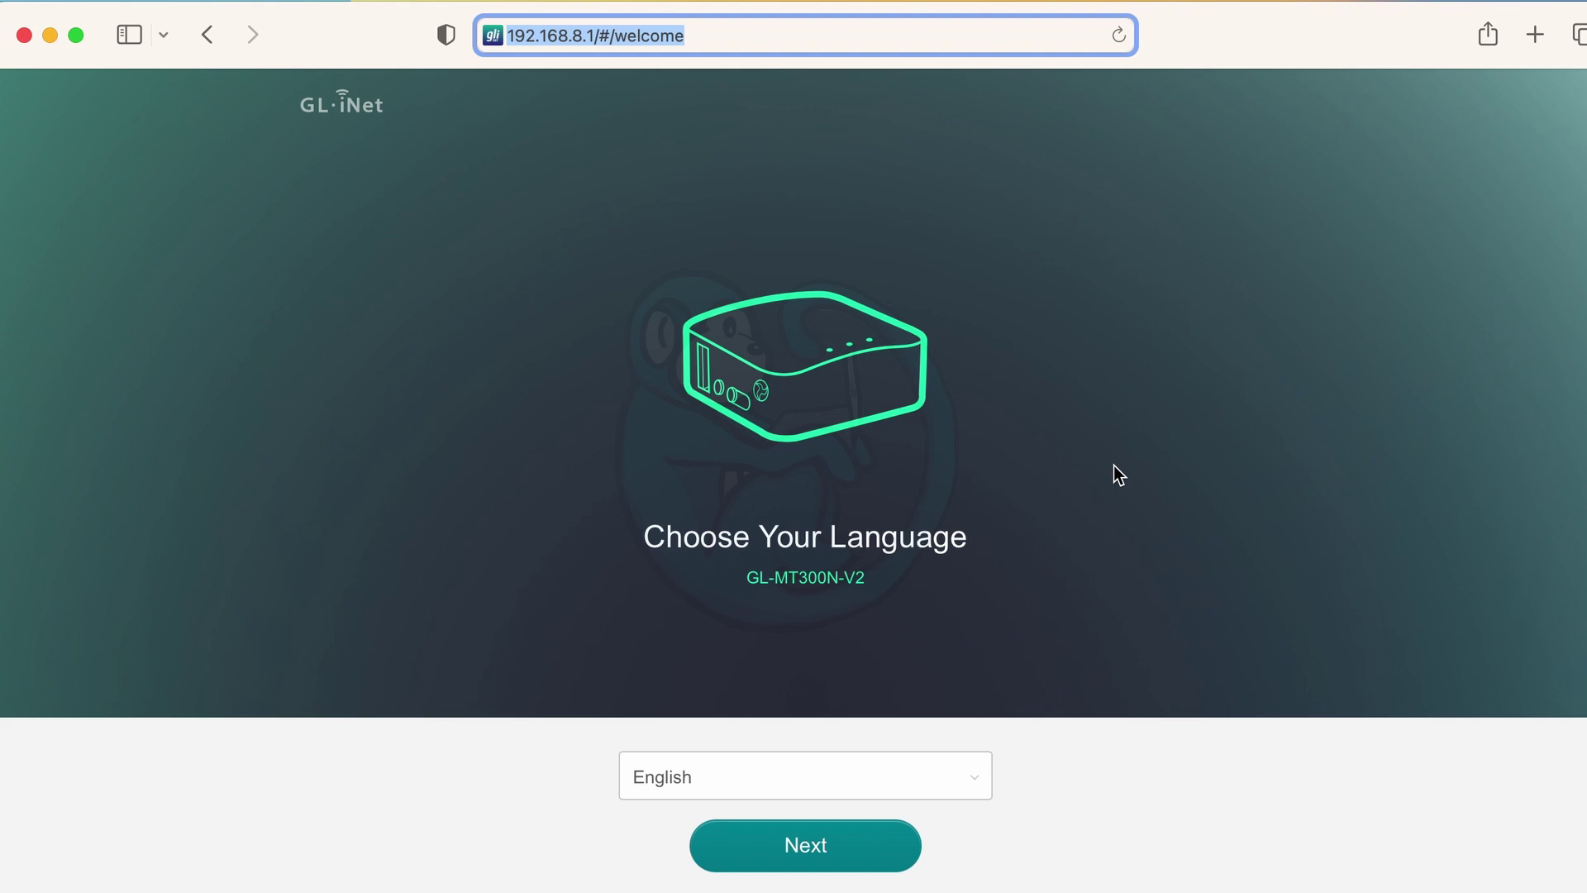
Keep English, then submit a first new admin password attempt.
{"action": "left_click", "coordinate": [824, 864]}
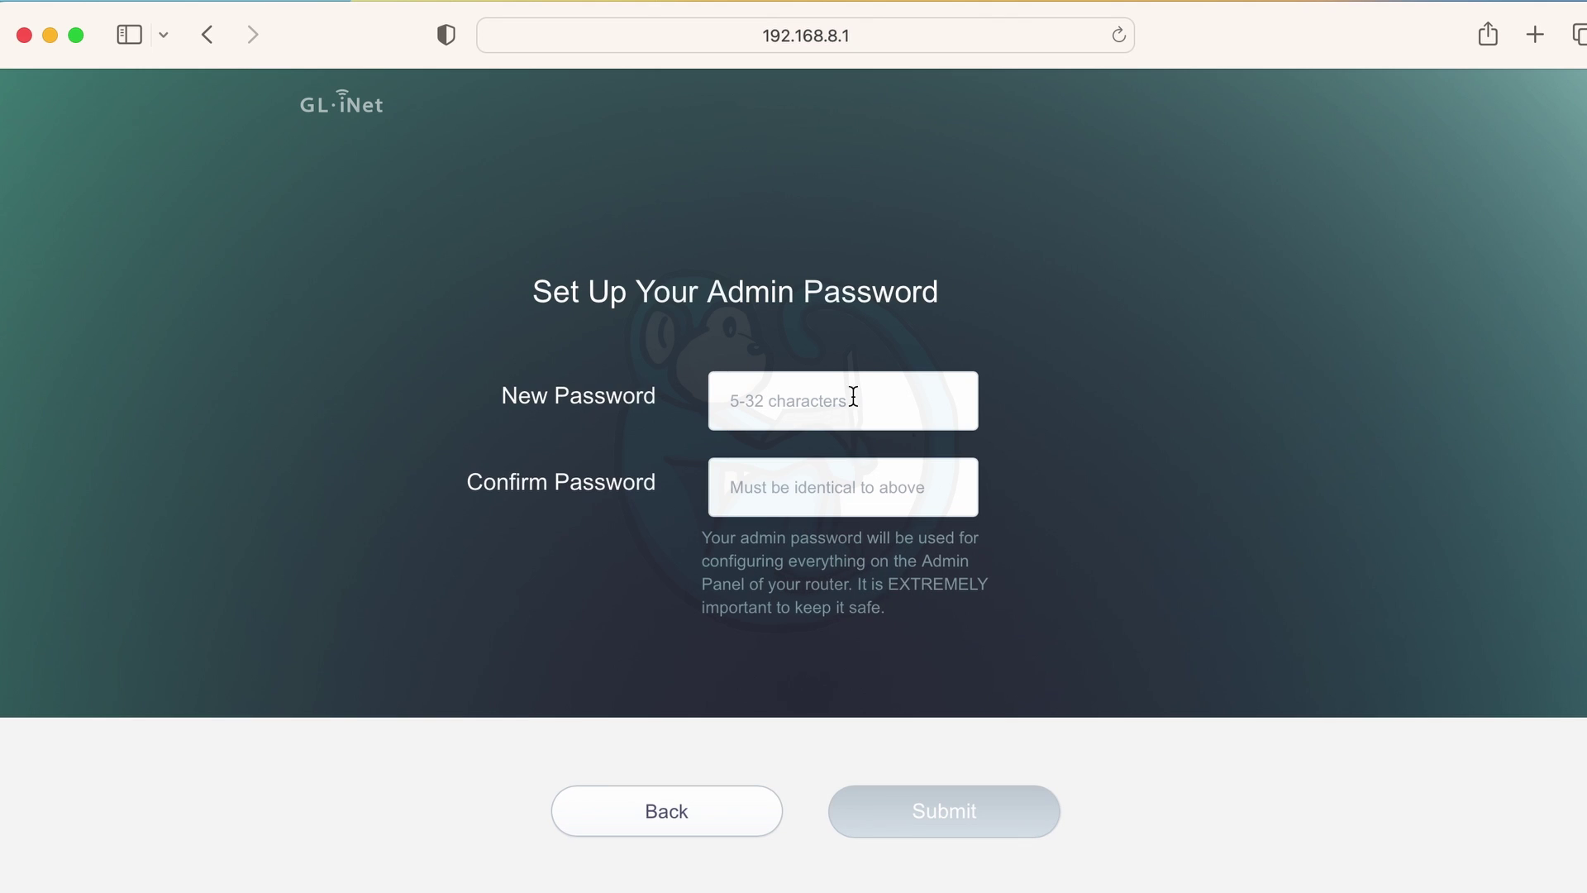
{"action": "left_click", "coordinate": [808, 404]}
{"action": "type", "text": "*******"}
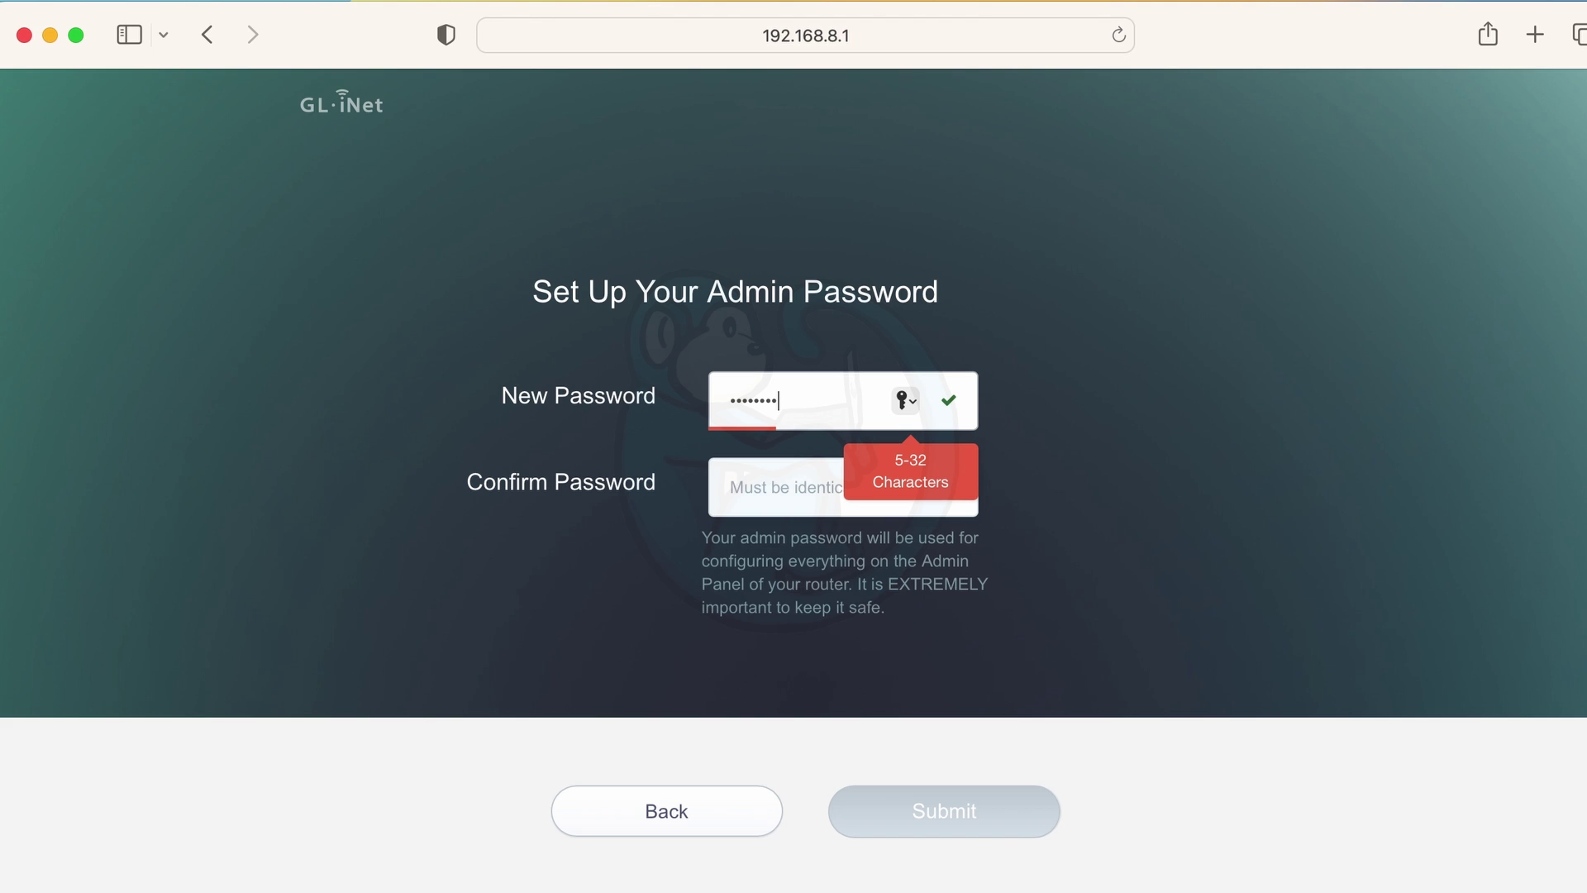
{"action": "type", "text": "*"}
{"action": "key", "text": "Tab"}
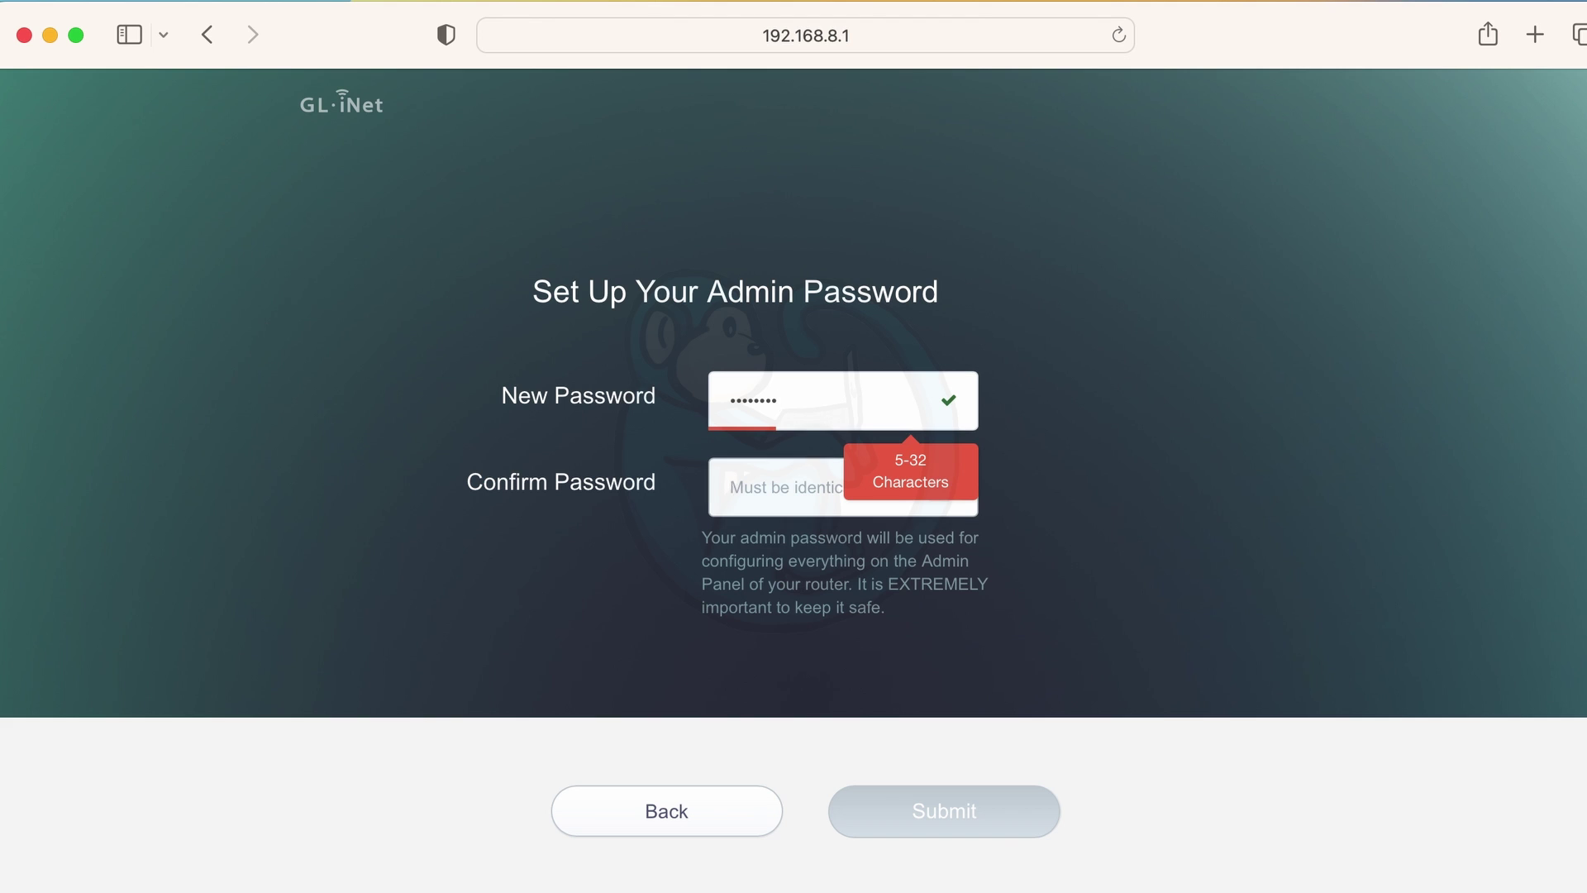
{"action": "type", "text": "*******"}
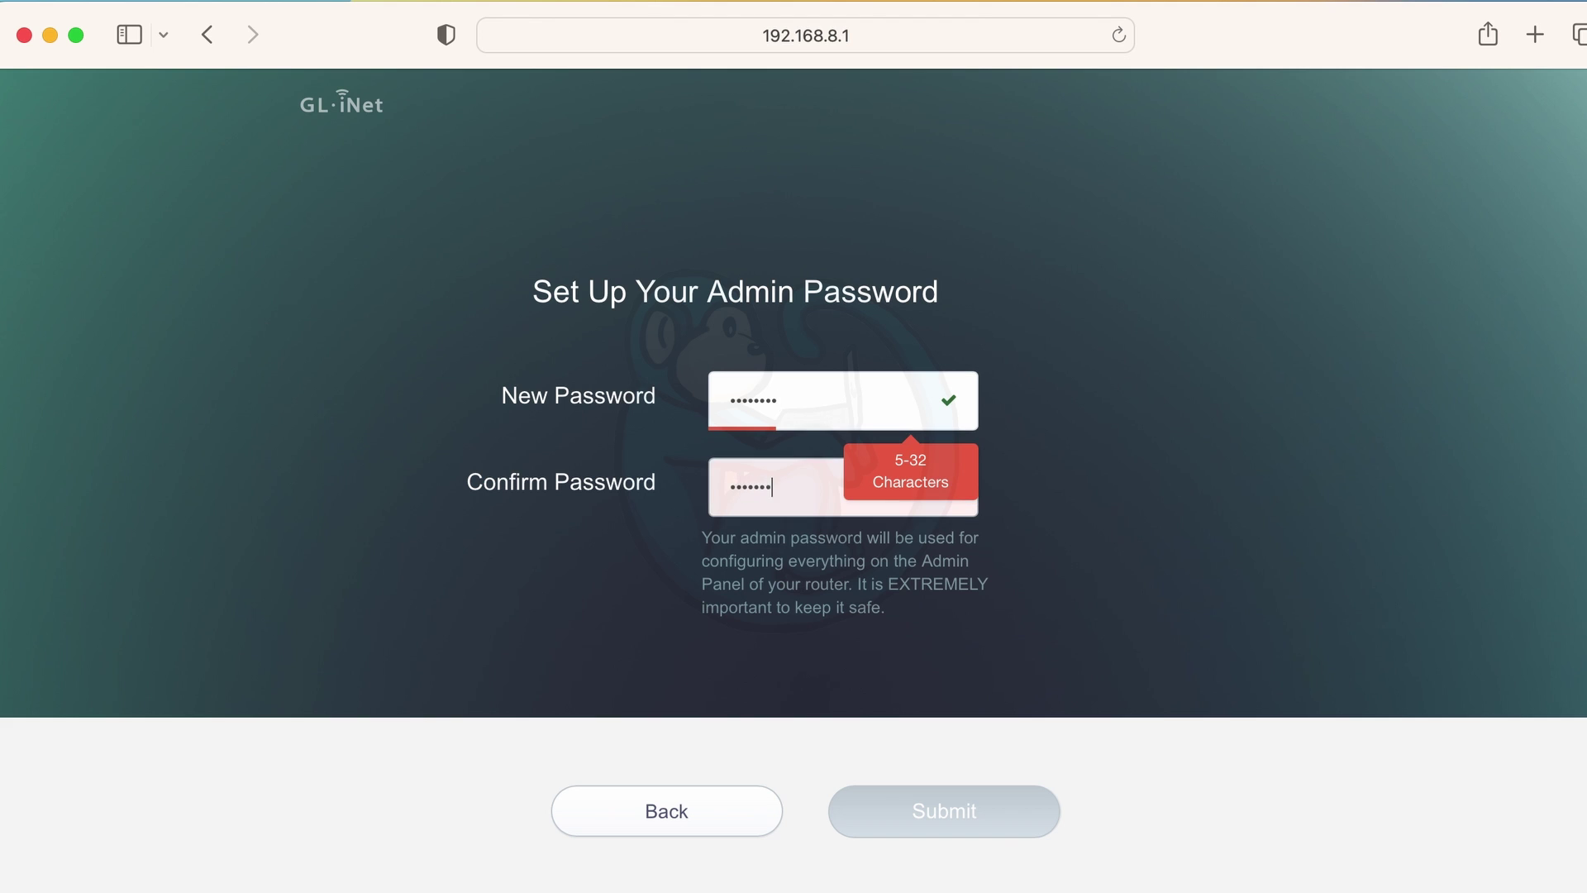
{"action": "type", "text": "*"}
{"action": "left_click", "coordinate": [957, 821]}
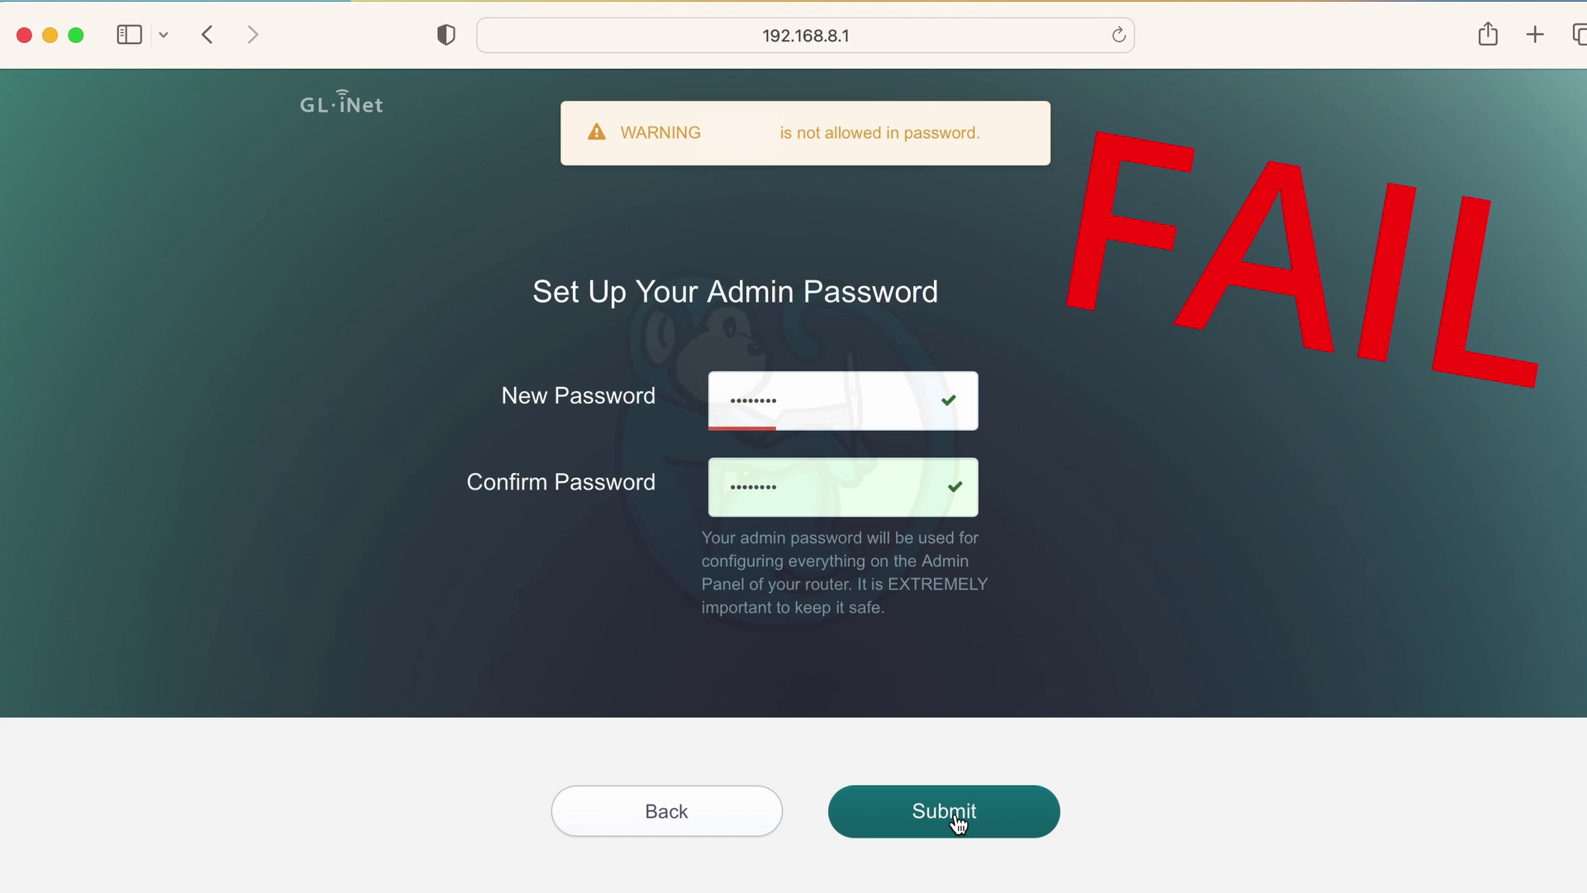
Re-enter a valid admin password in both New and Confirm fields and submit it.
{"action": "left_click", "coordinate": [819, 409]}
{"action": "type", "text": "****"}
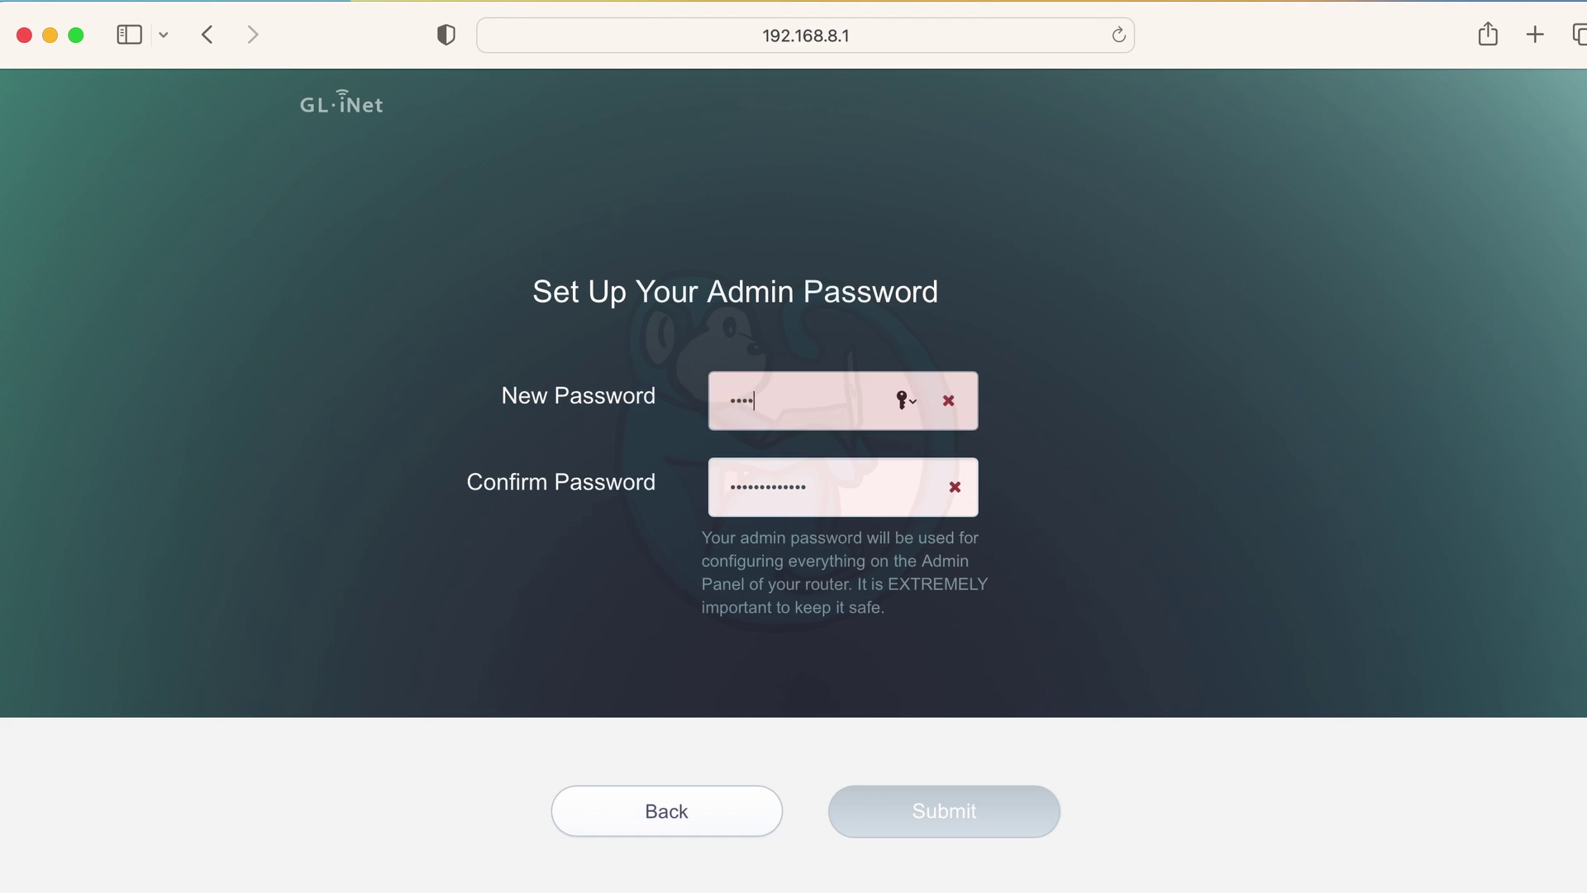
{"action": "type", "text": "**********"}
{"action": "key", "text": "Tab"}
{"action": "type", "text": "***"}
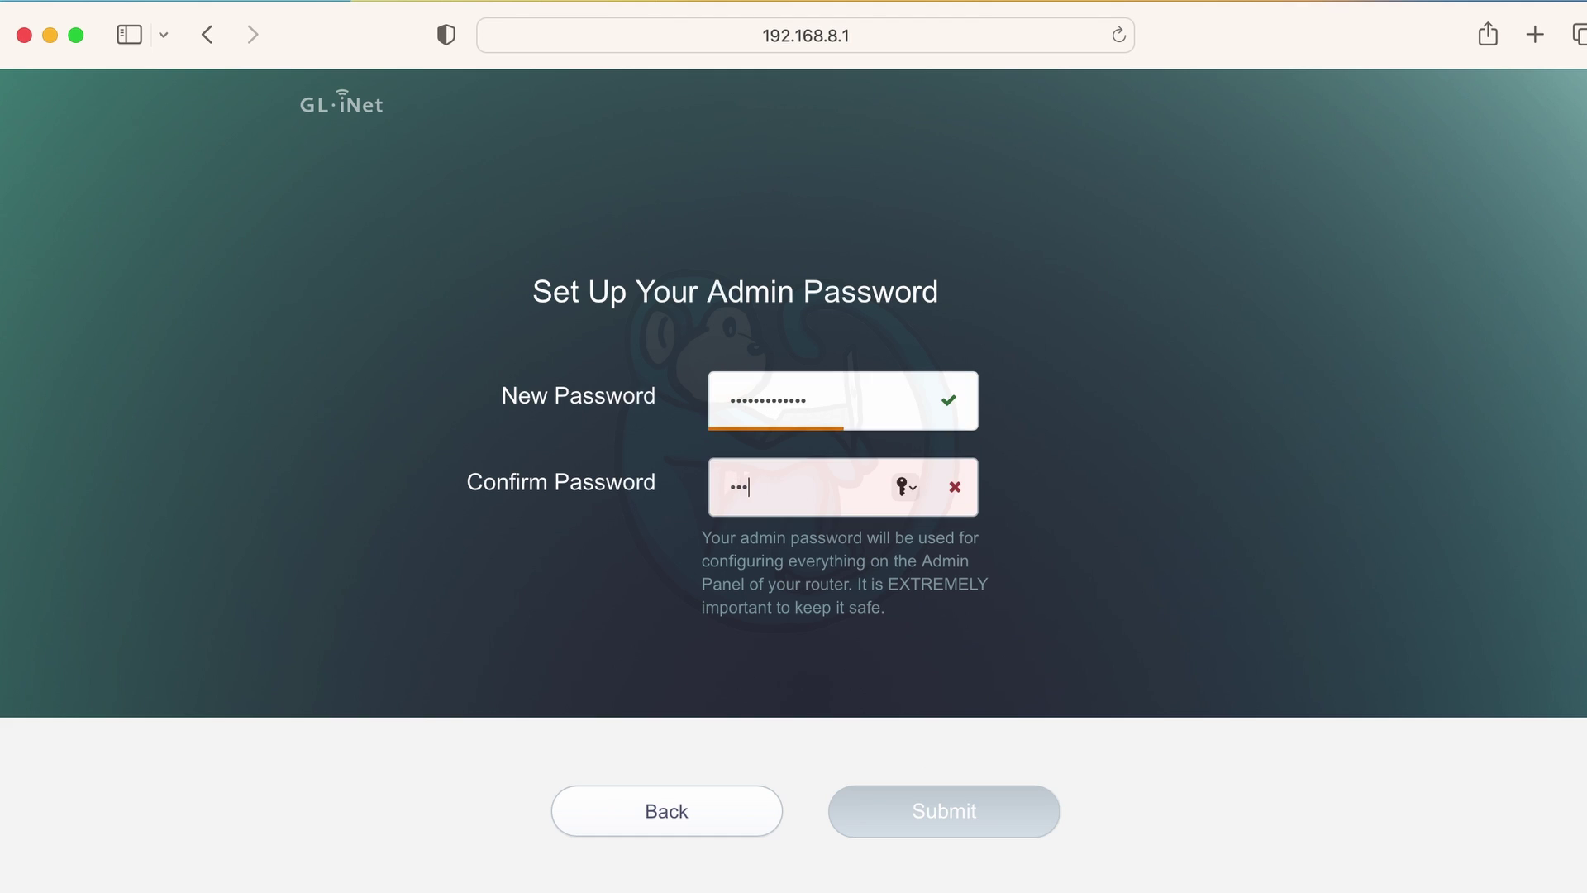
{"action": "type", "text": "***********"}
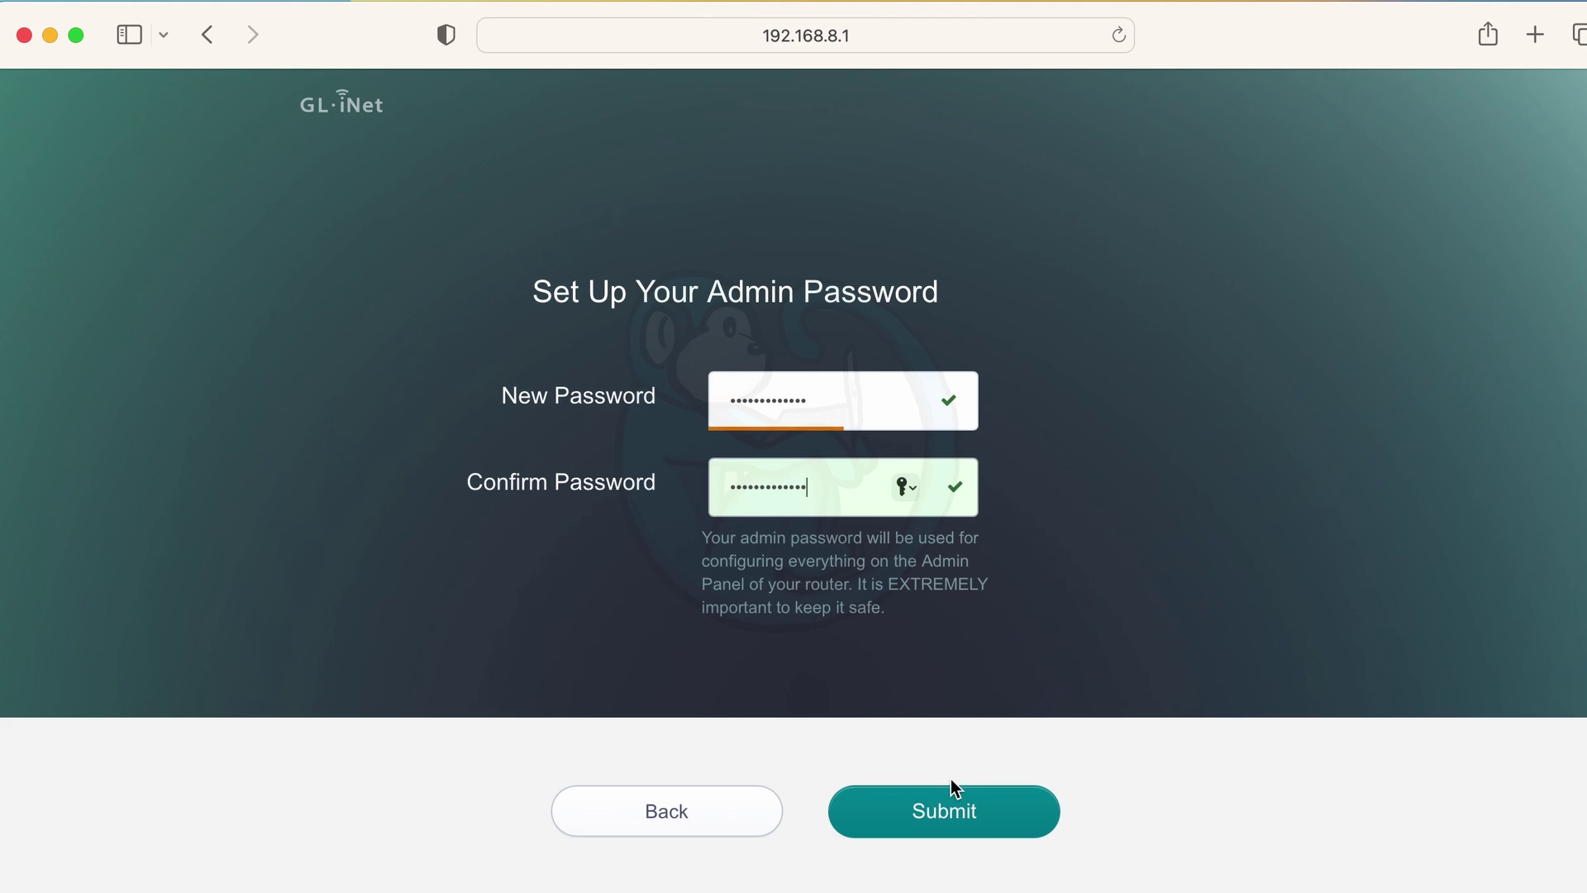
{"action": "left_click", "coordinate": [975, 811]}
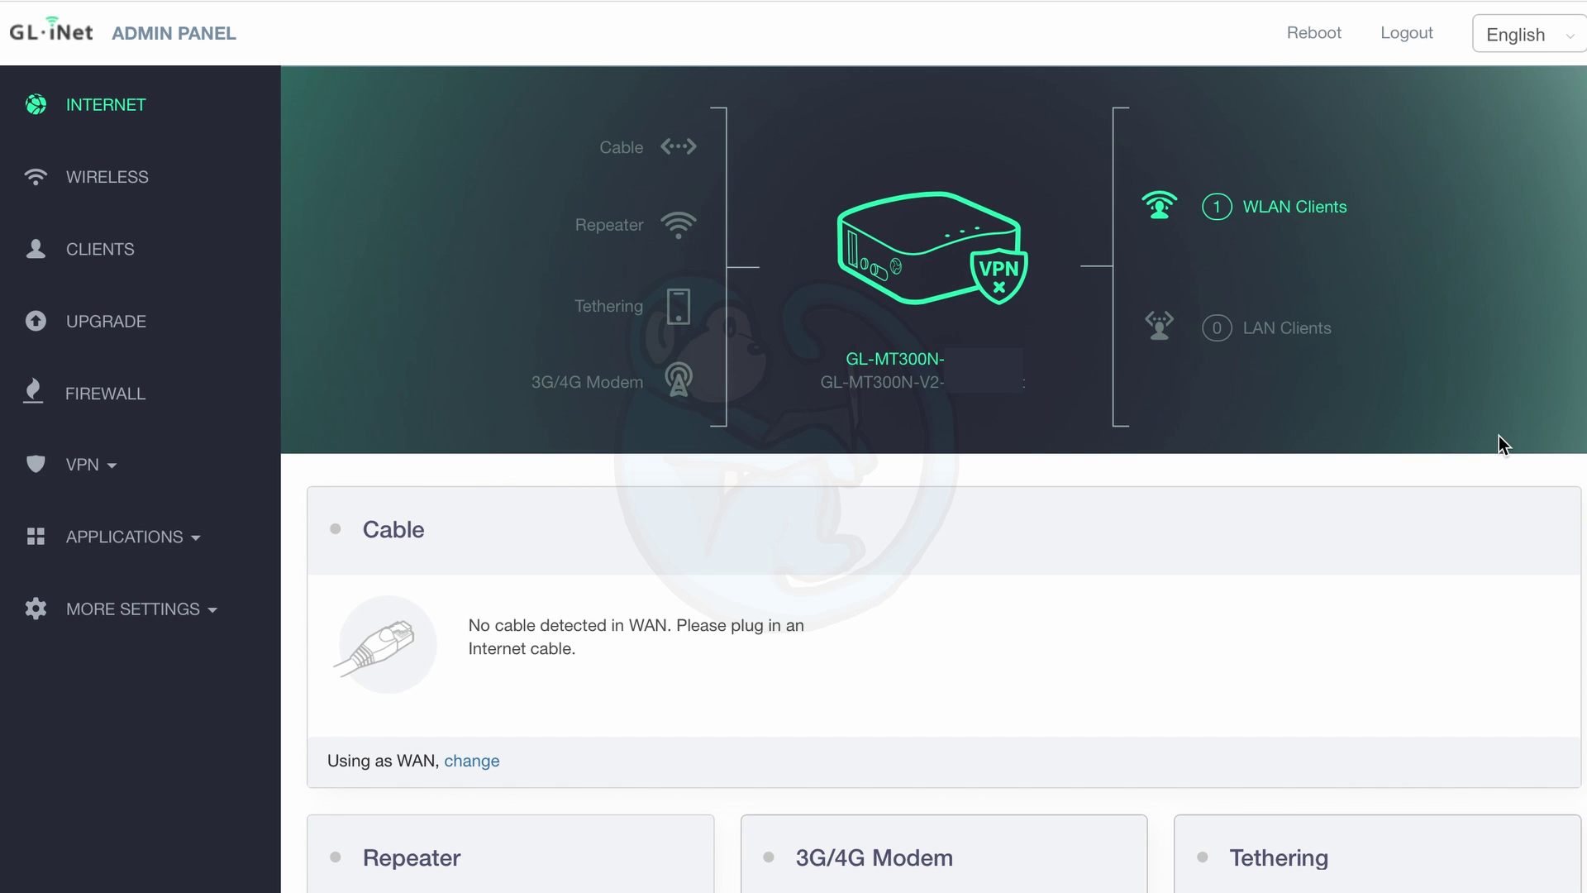
Scan for networks and join JWMarriott_GUEST as the router's internet source with Remember on.
{"action": "scroll", "coordinate": [645, 872], "scroll_direction": "down", "scroll_amount": 2}
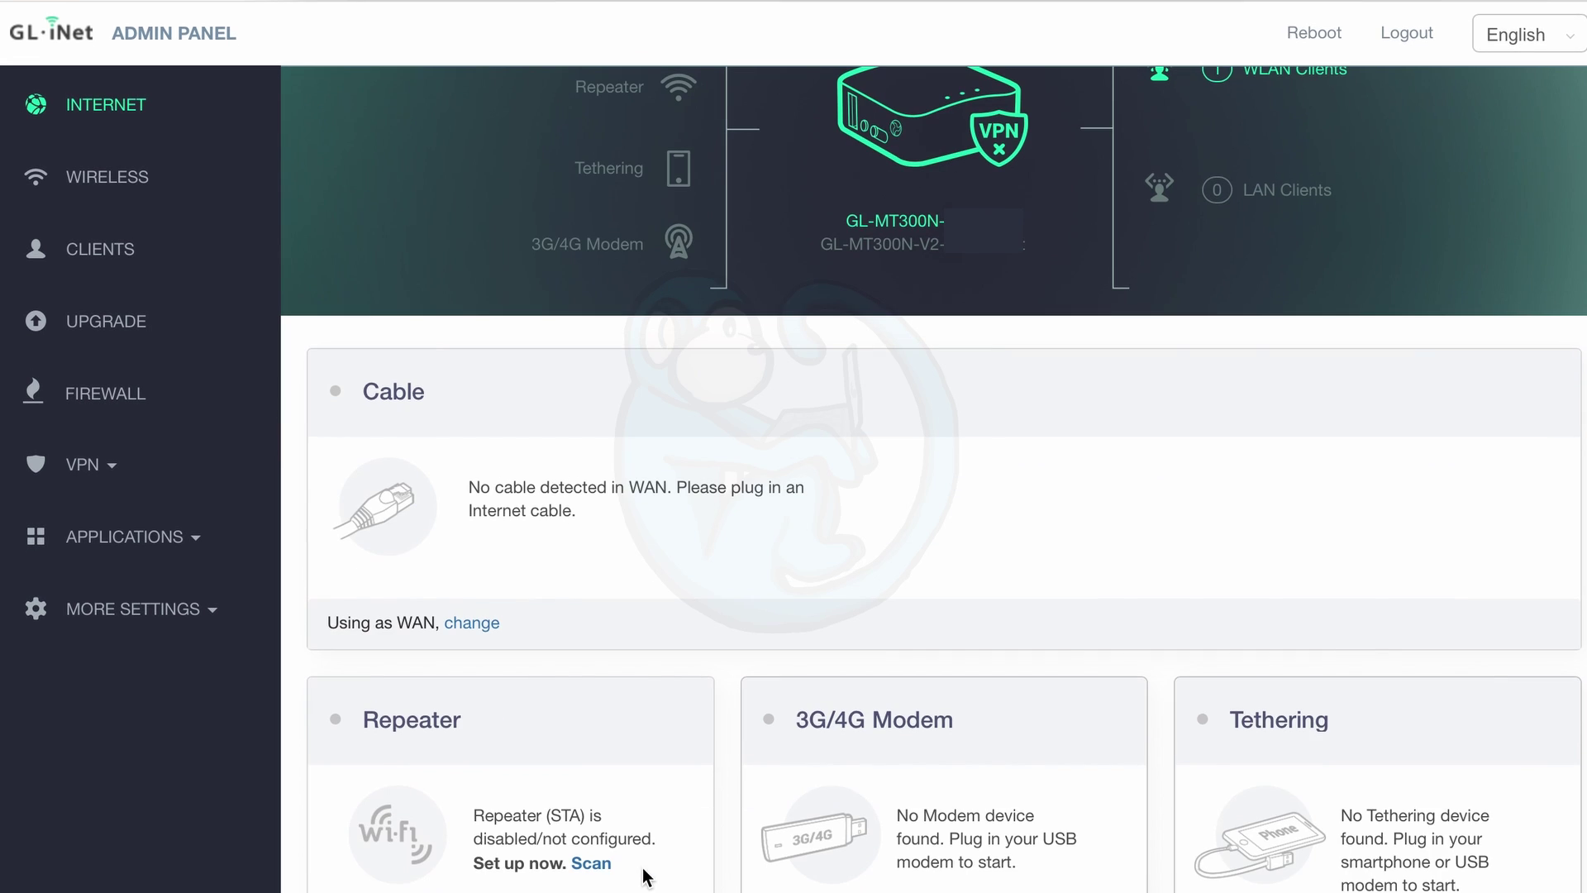
{"action": "left_click", "coordinate": [591, 863]}
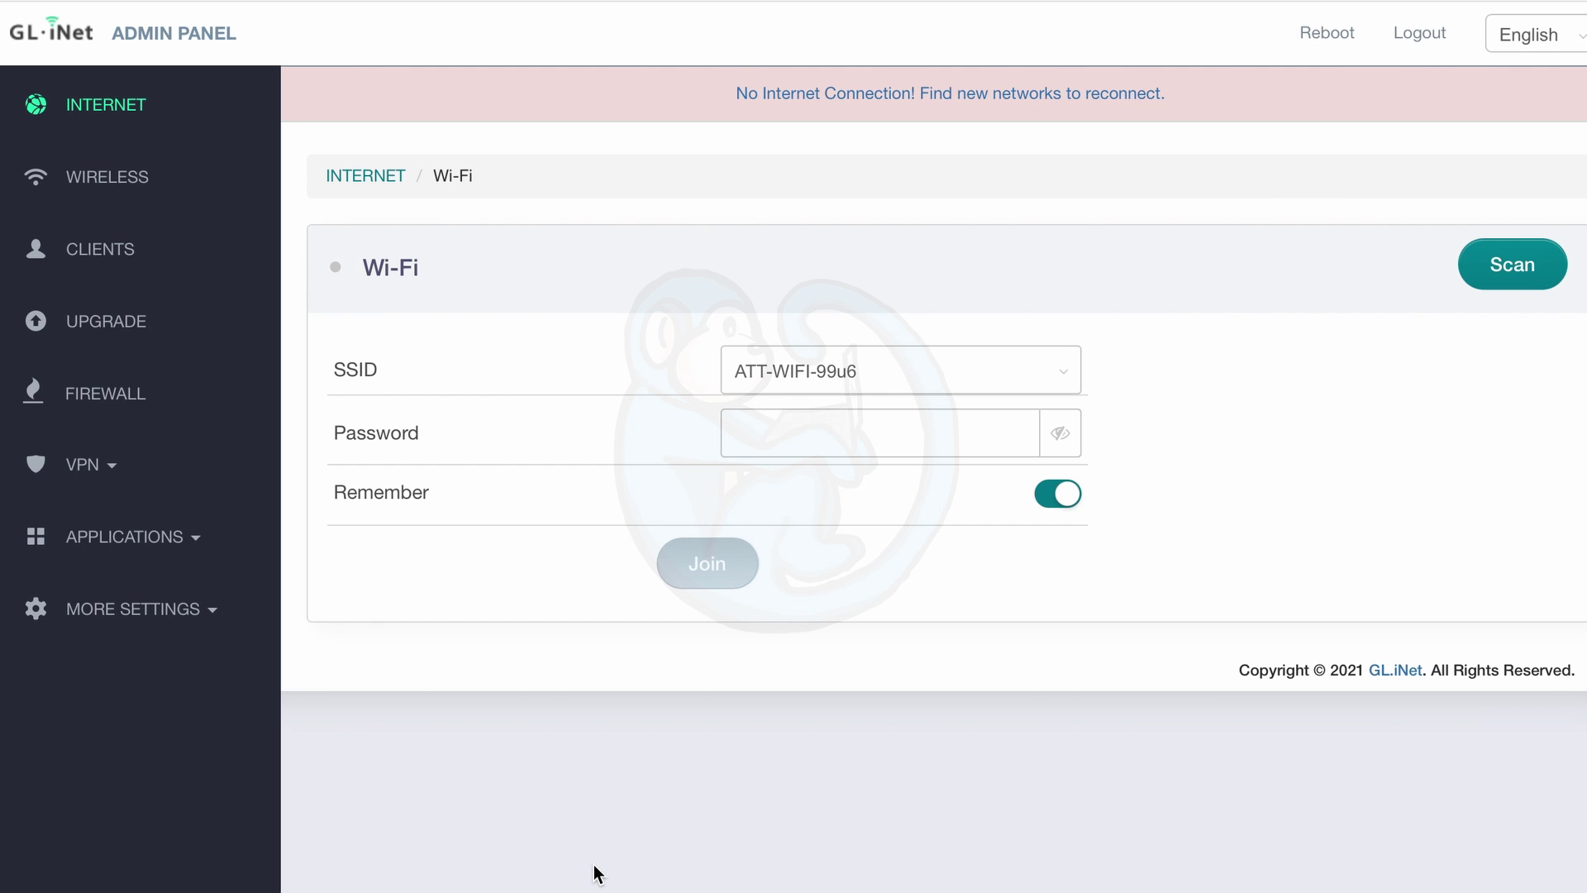
{"action": "left_click", "coordinate": [1065, 377]}
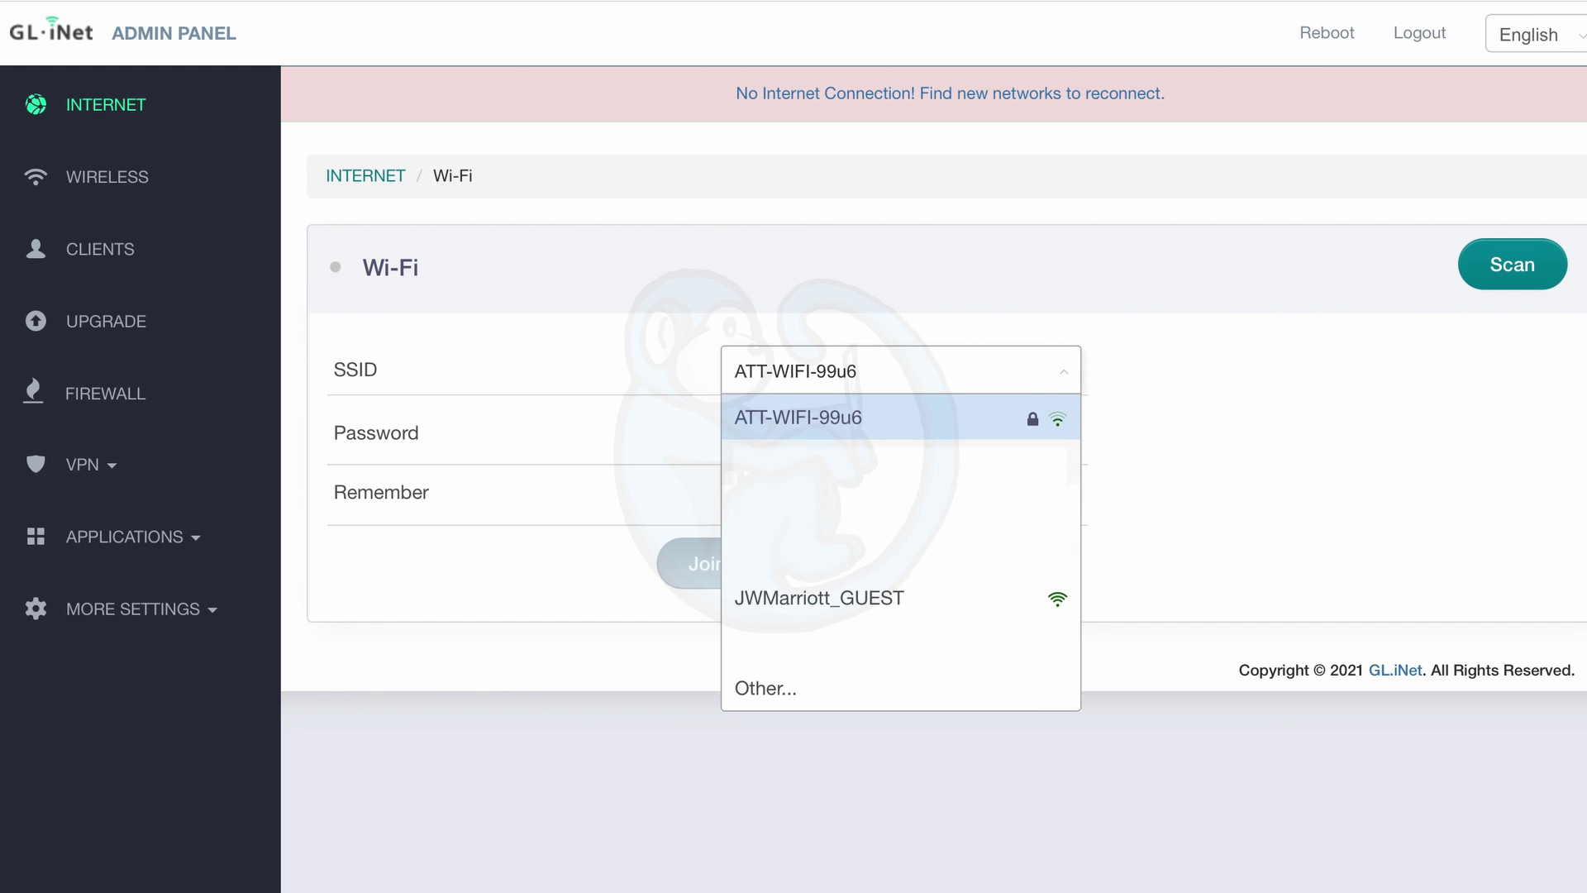
{"action": "left_click", "coordinate": [884, 604]}
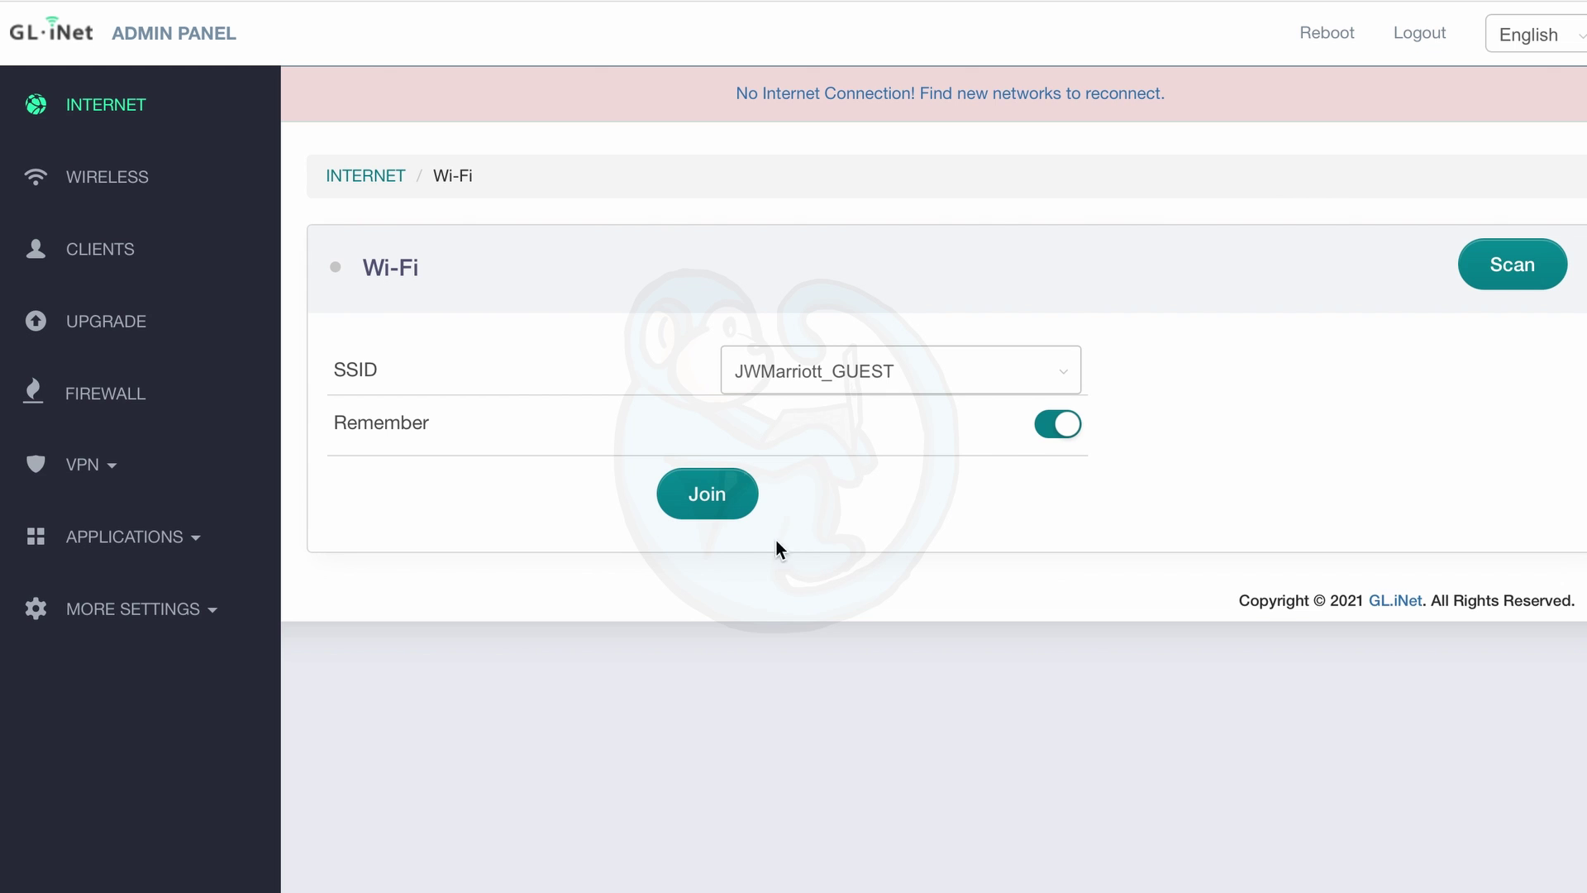
{"action": "left_click", "coordinate": [726, 510]}
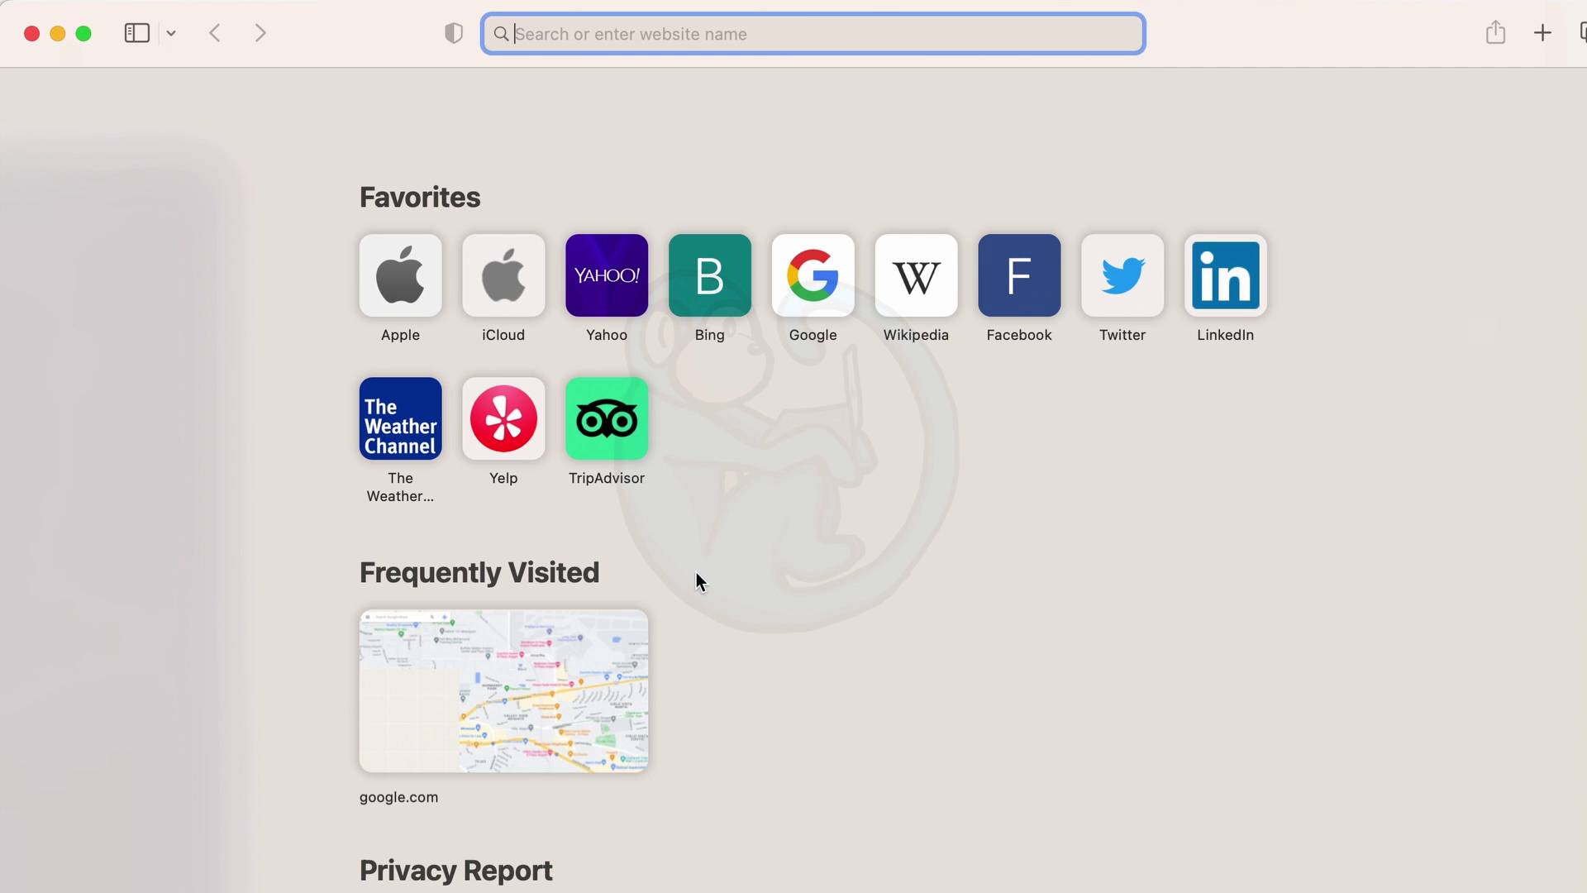
Load cnn.com and open the certificate details behind the not-private warning.
{"action": "type", "text": "cnn.com"}
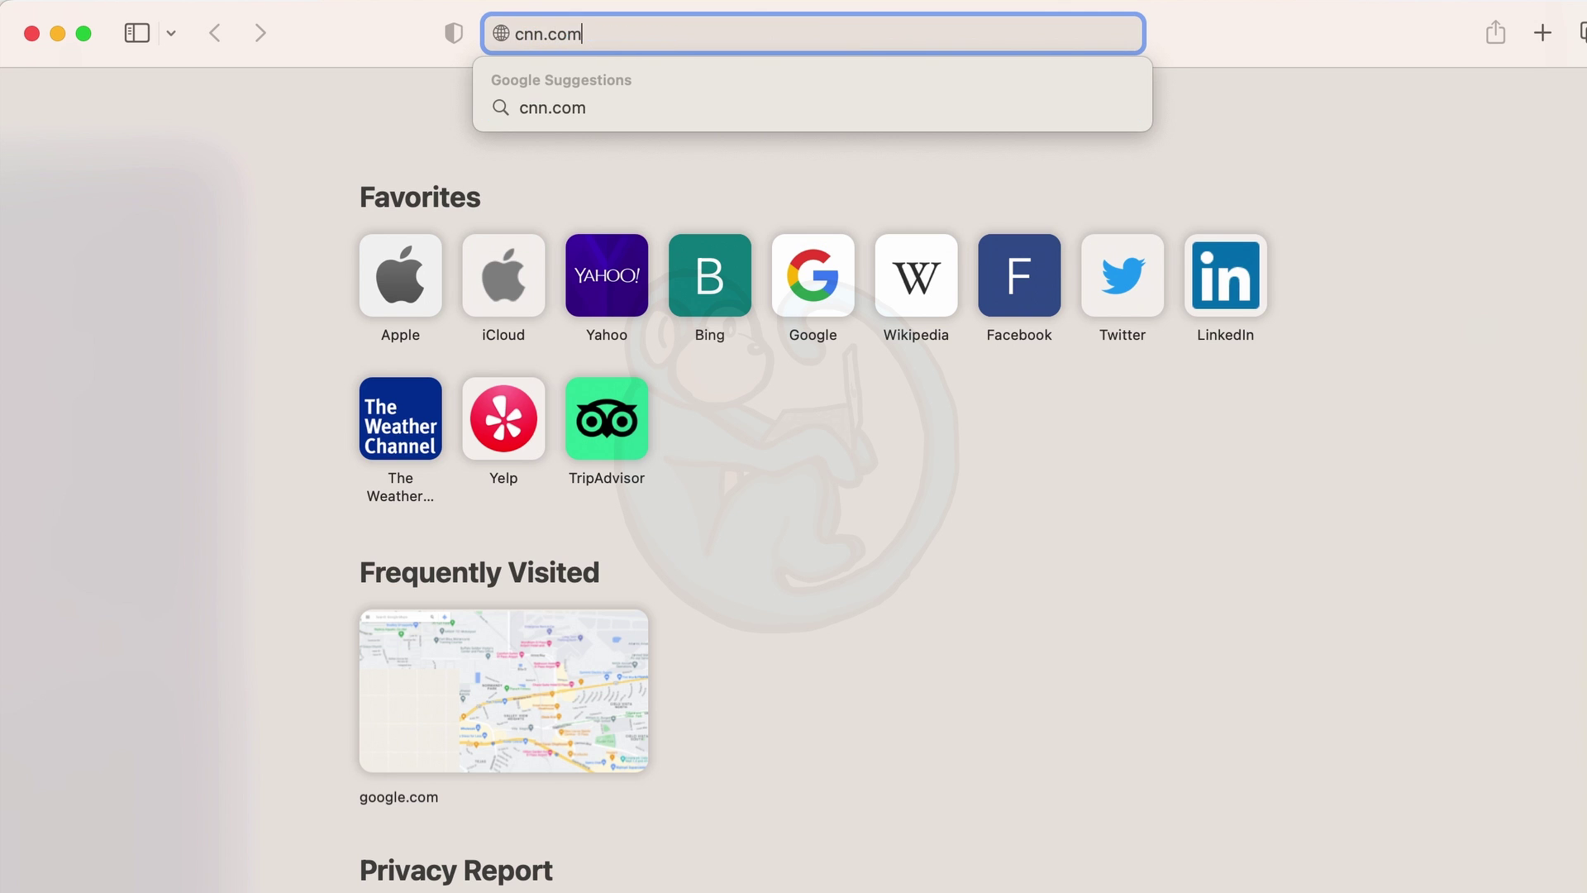
{"action": "key", "text": "Return"}
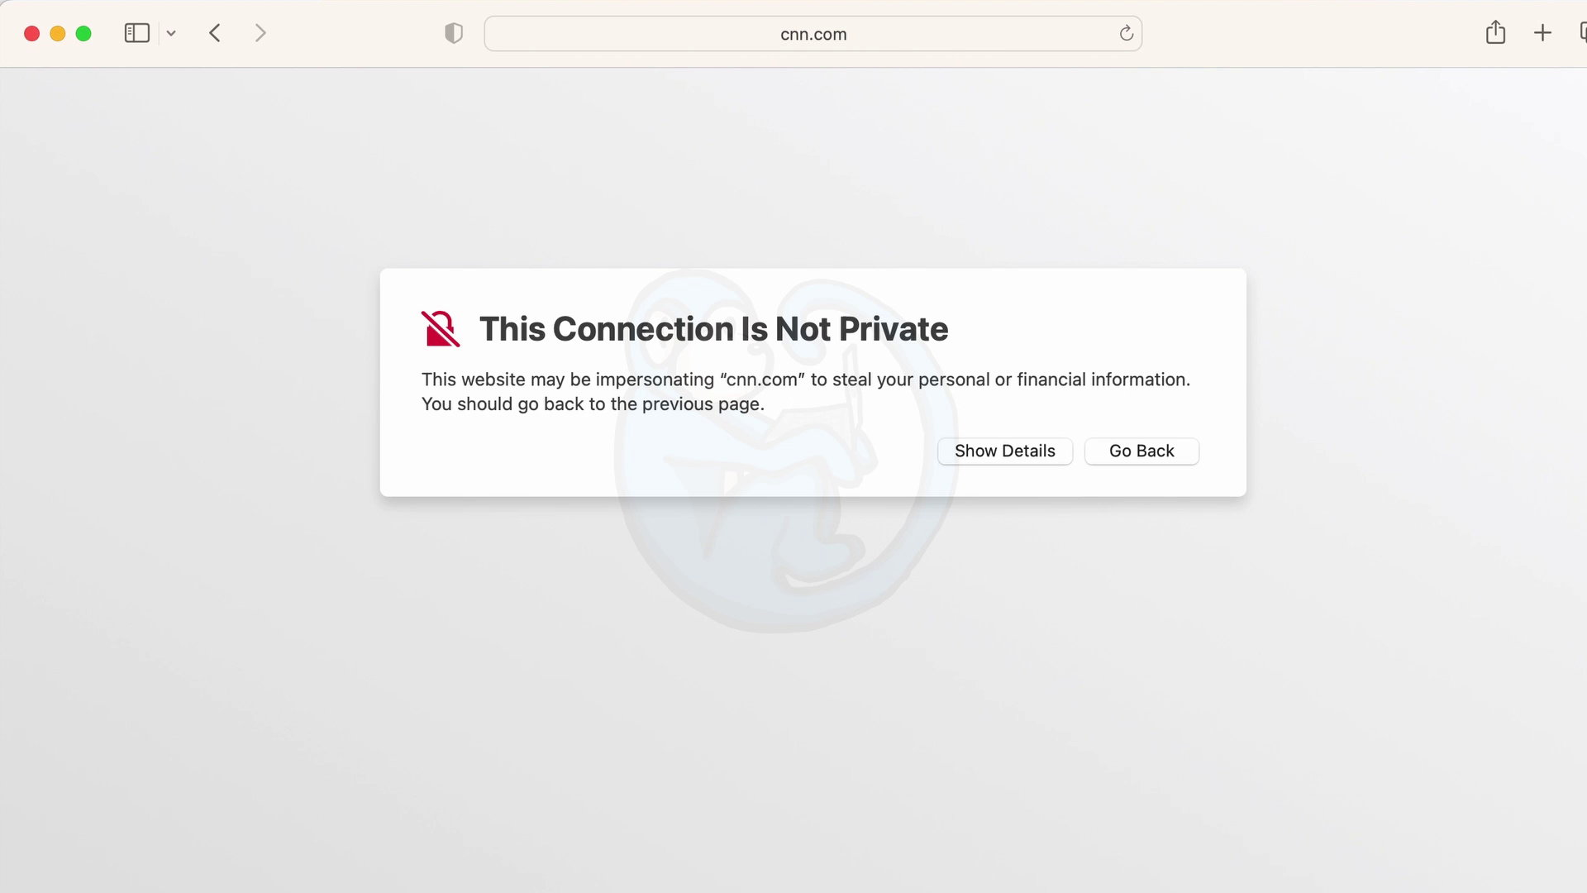
{"action": "left_click", "coordinate": [1012, 457]}
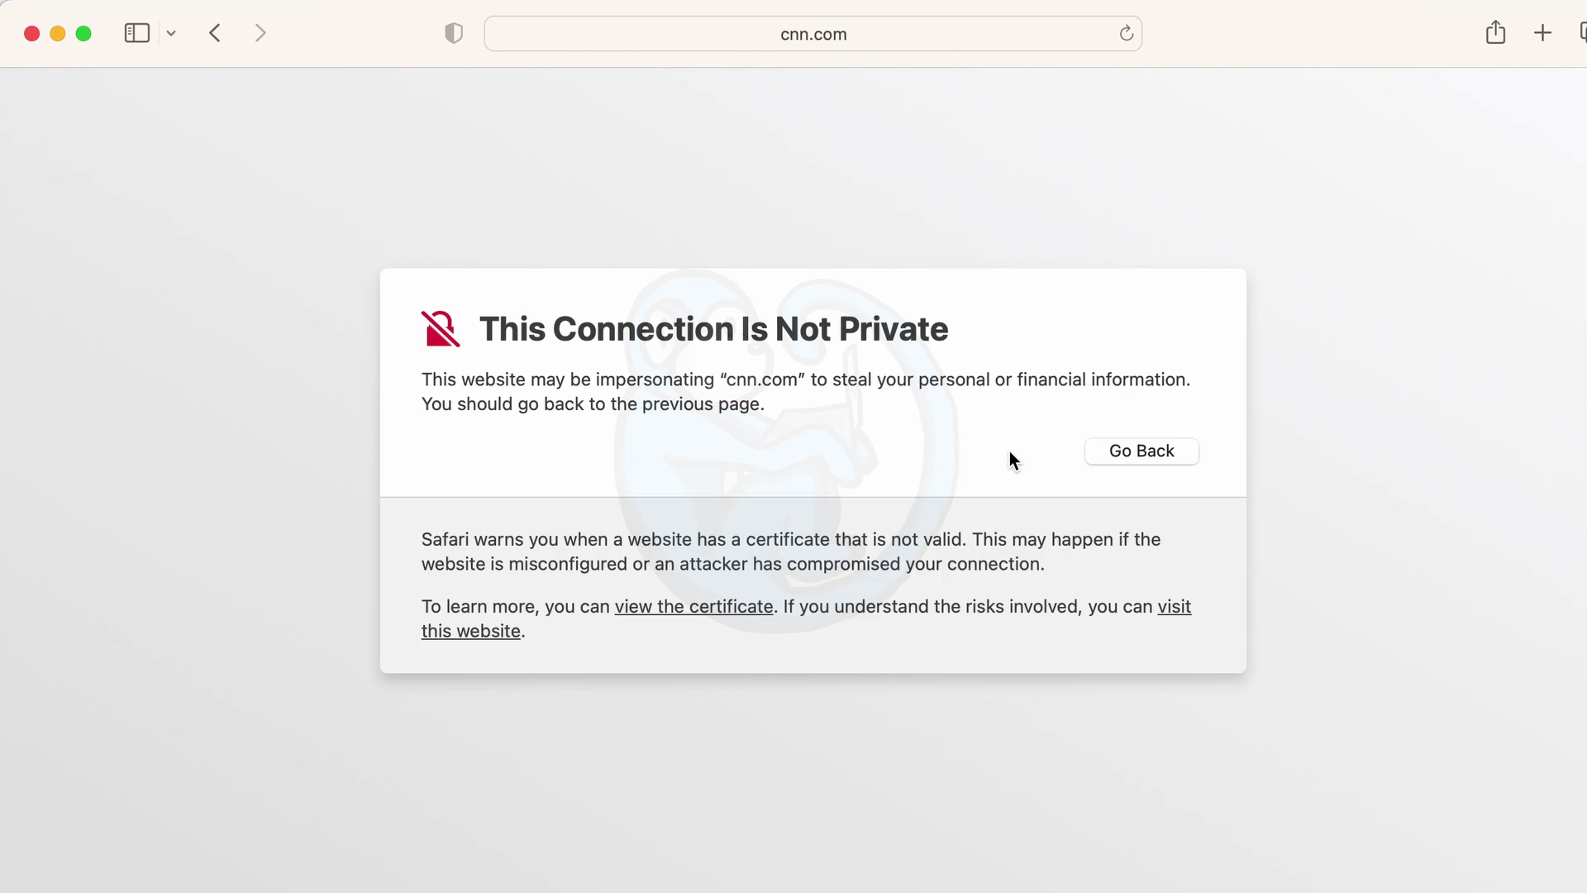
{"action": "left_click", "coordinate": [732, 608]}
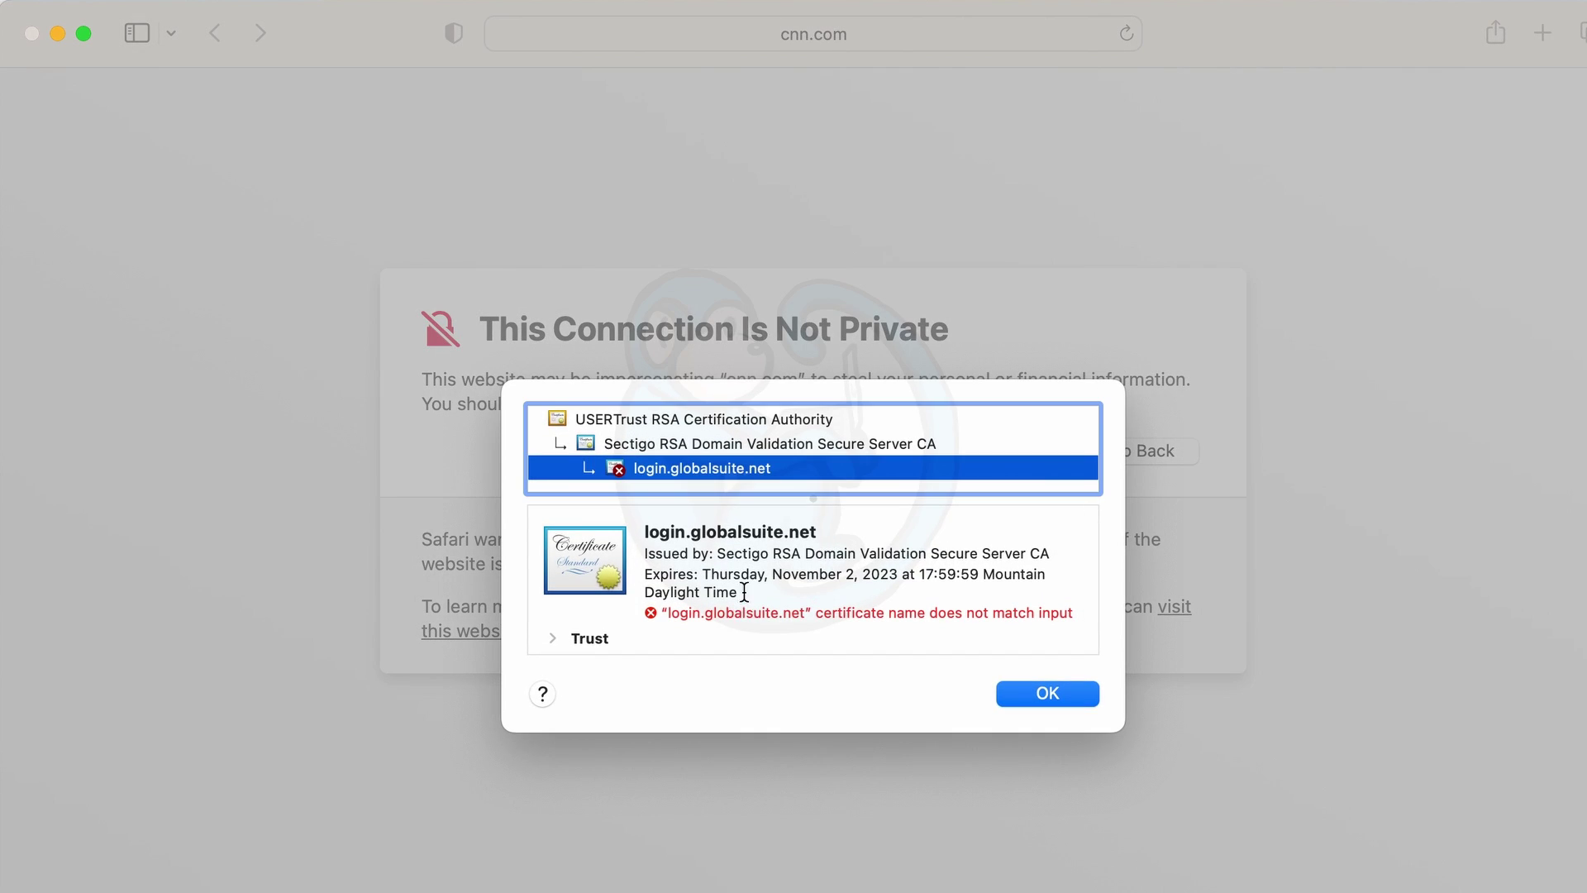
Review the login.globalsuite.net certificate's Trust and Details sections, then proceed to the site anyway.
{"action": "left_click", "coordinate": [552, 639]}
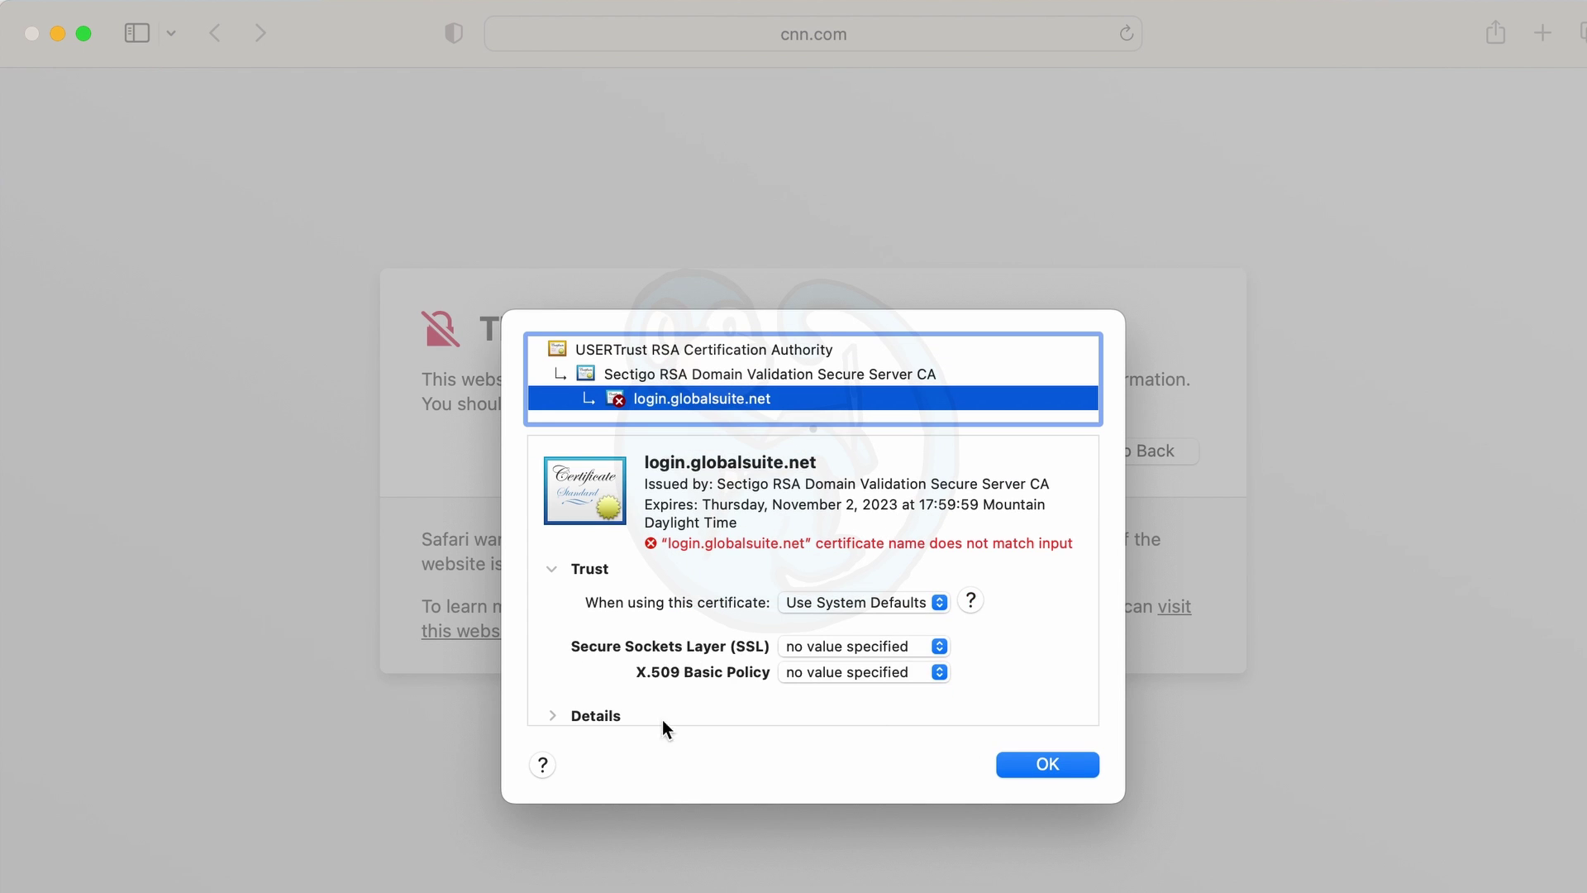
{"action": "left_click", "coordinate": [553, 716]}
{"action": "left_click", "coordinate": [1037, 868]}
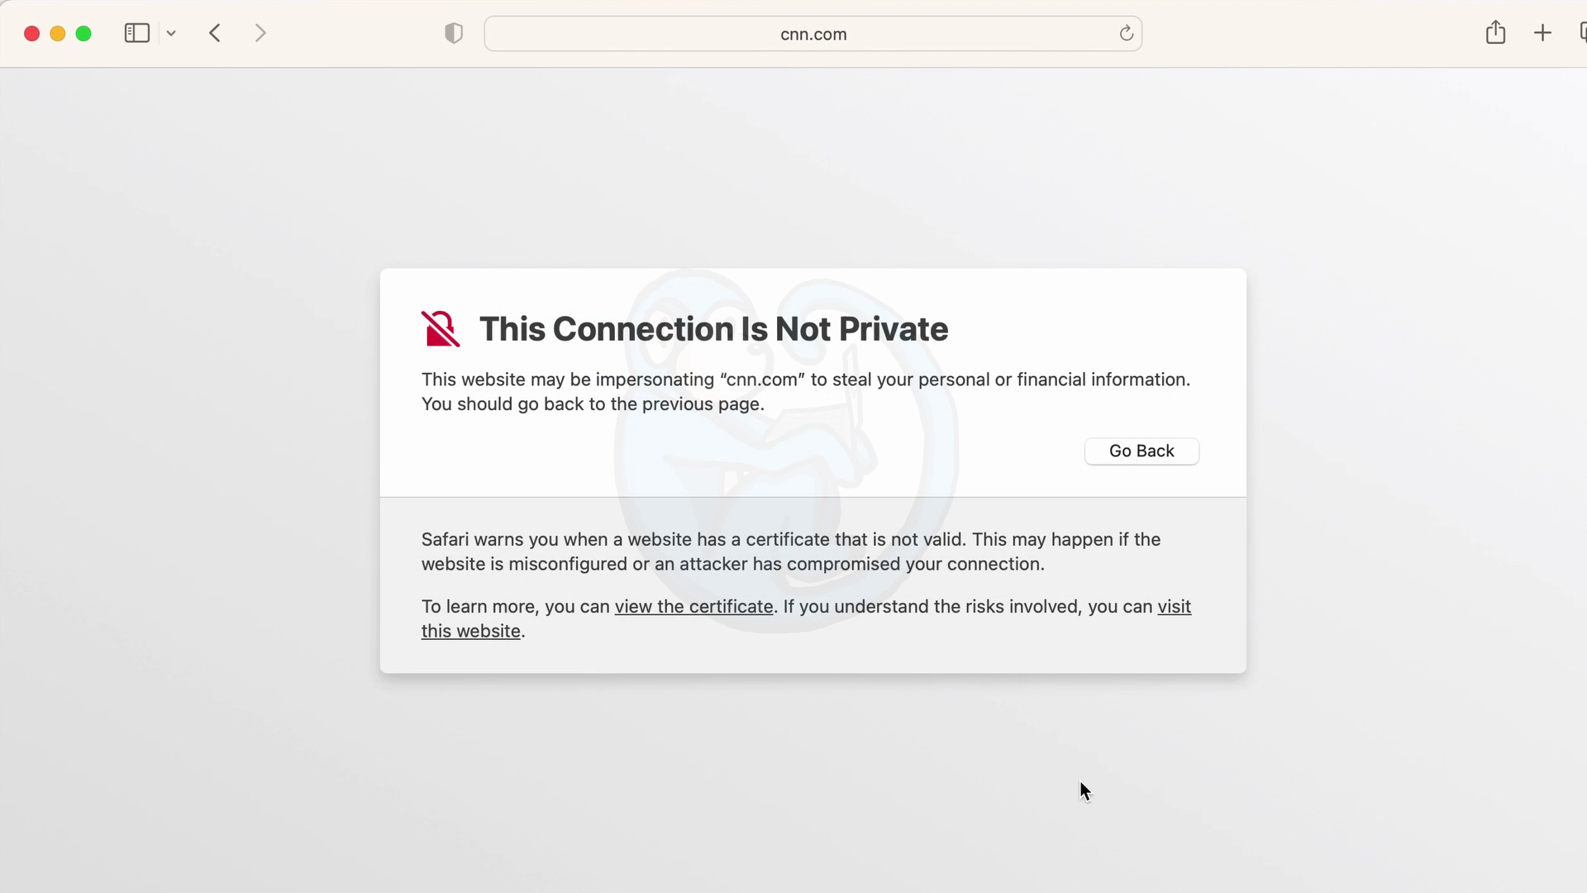
{"action": "left_click", "coordinate": [1174, 619]}
Register the device on the JW Marriott portal with the room number and guest's last name.
{"action": "left_click", "coordinate": [918, 661]}
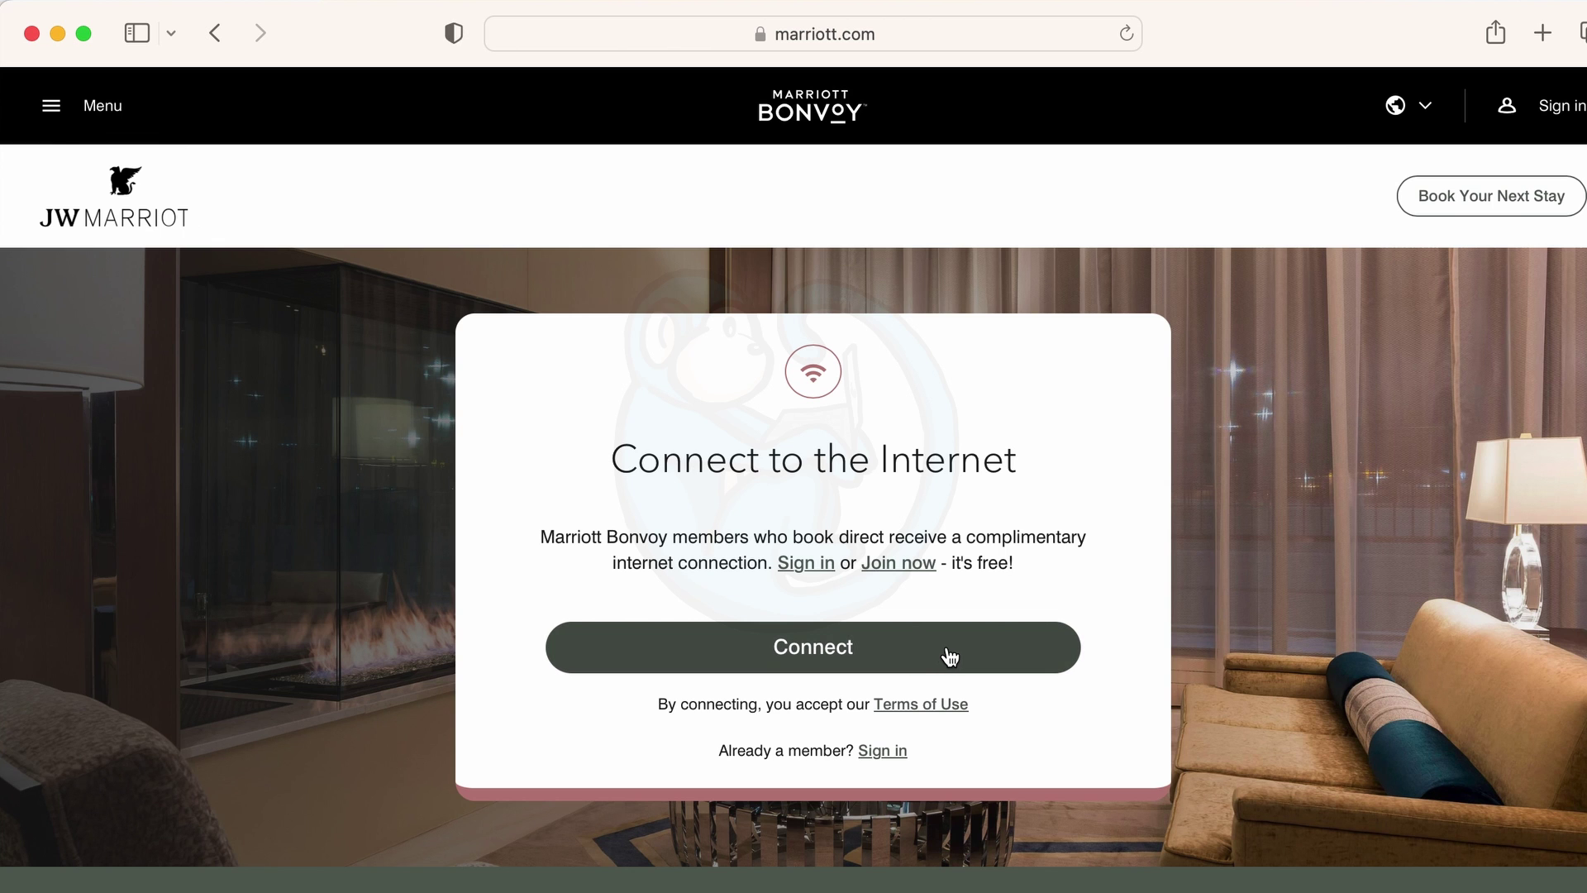
{"action": "left_click", "coordinate": [950, 657]}
{"action": "type", "text": "1204"}
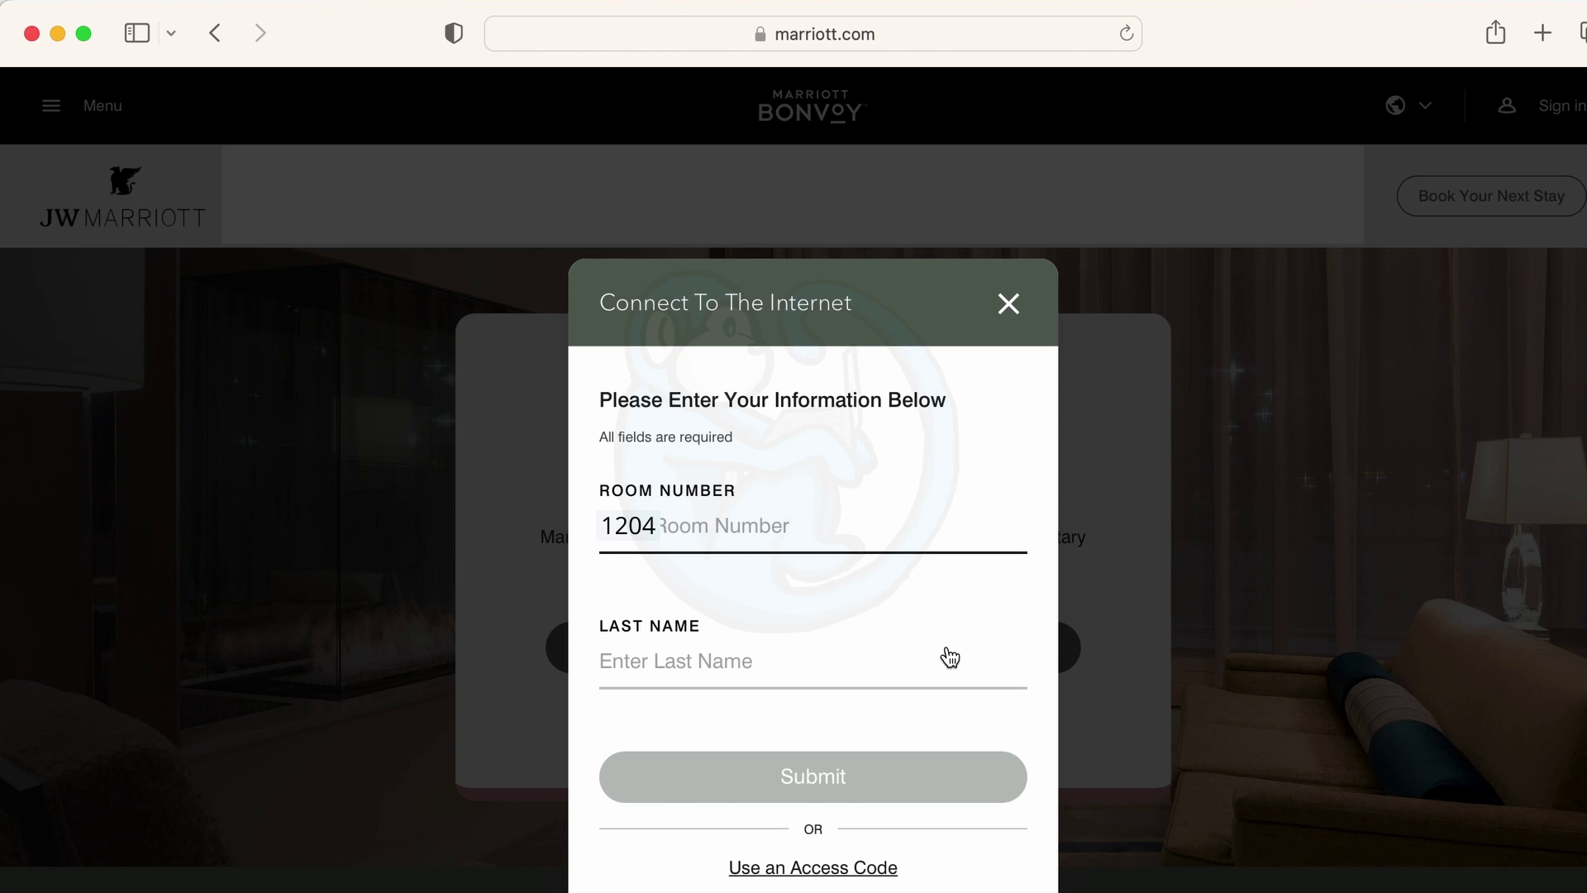
{"action": "key", "text": "Tab"}
{"action": "type", "text": "Singer"}
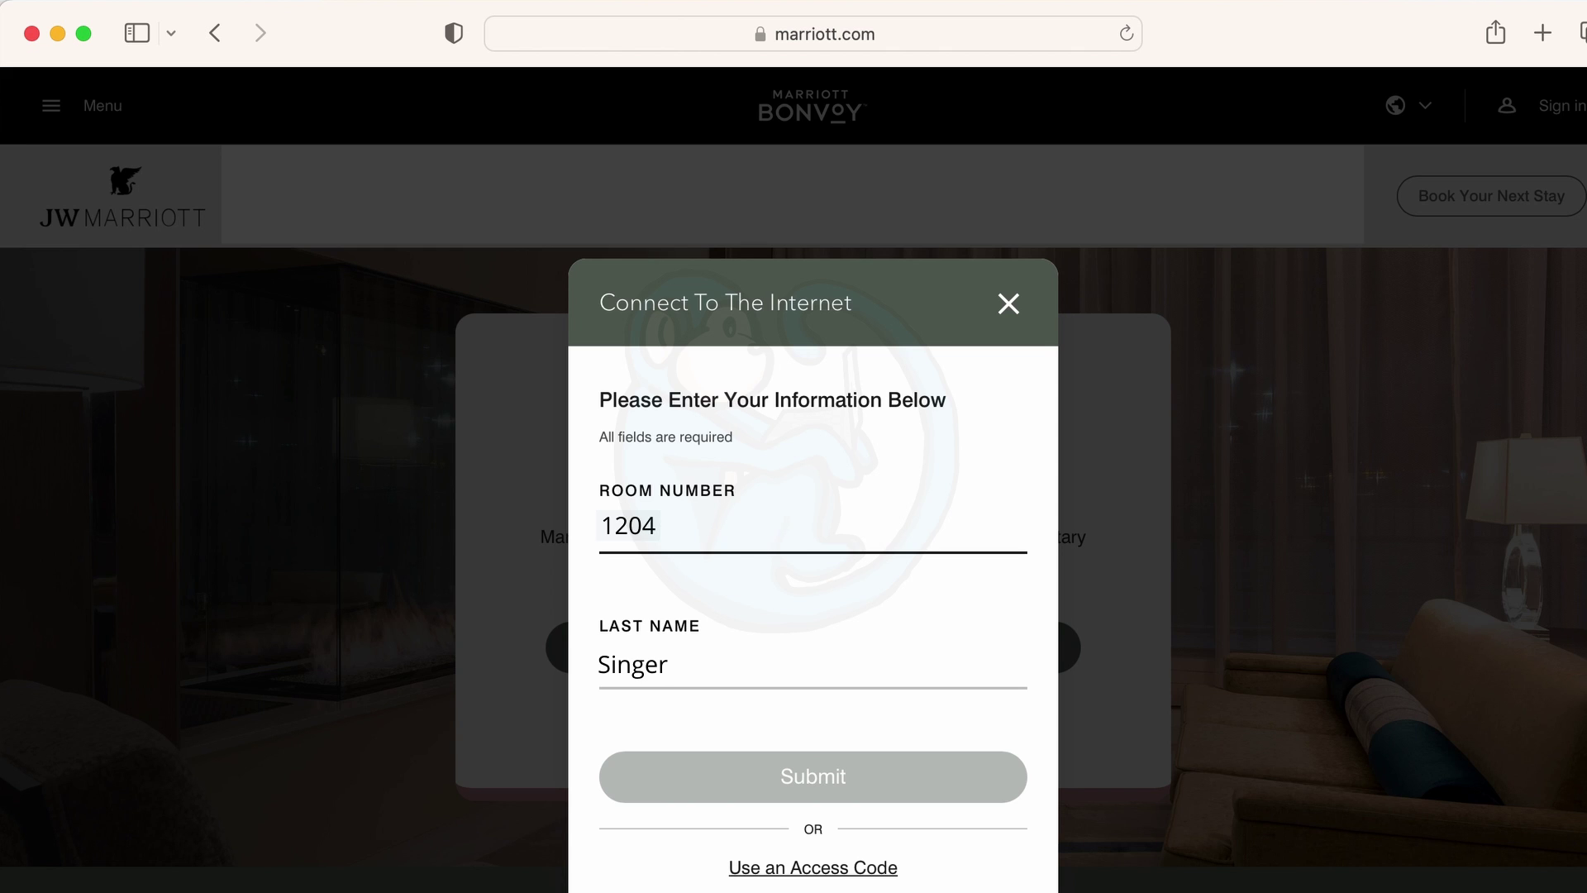
{"action": "left_click", "coordinate": [633, 664]}
{"action": "left_click", "coordinate": [866, 775]}
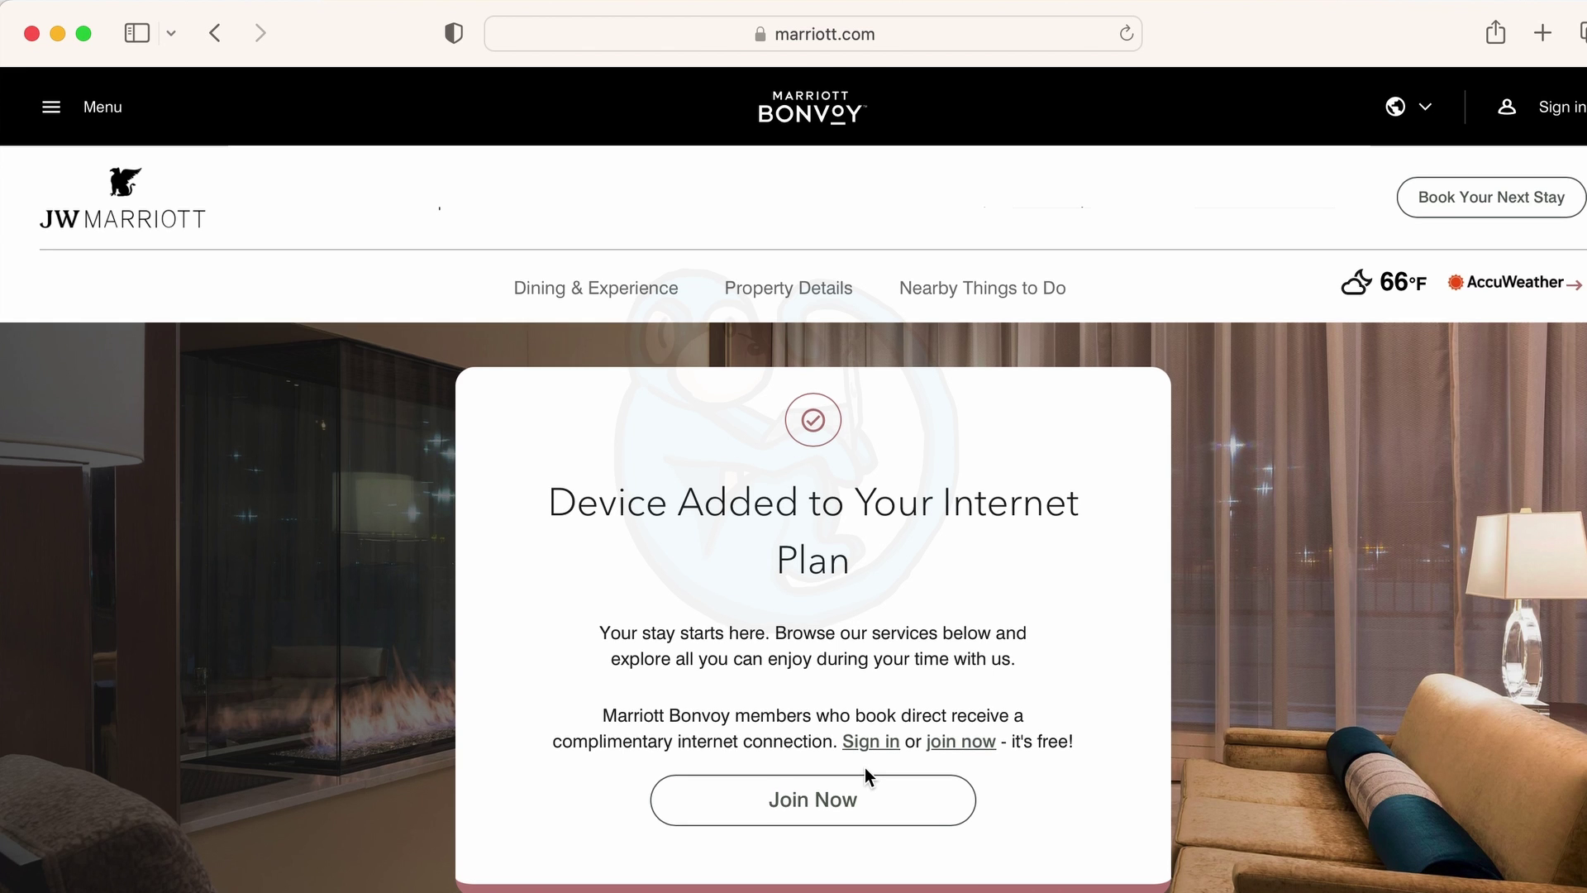
{"action": "key", "text": "super+t"}
Load wsj.com in the new tab and scroll it to confirm browsing works.
{"action": "type", "text": "wsj.com"}
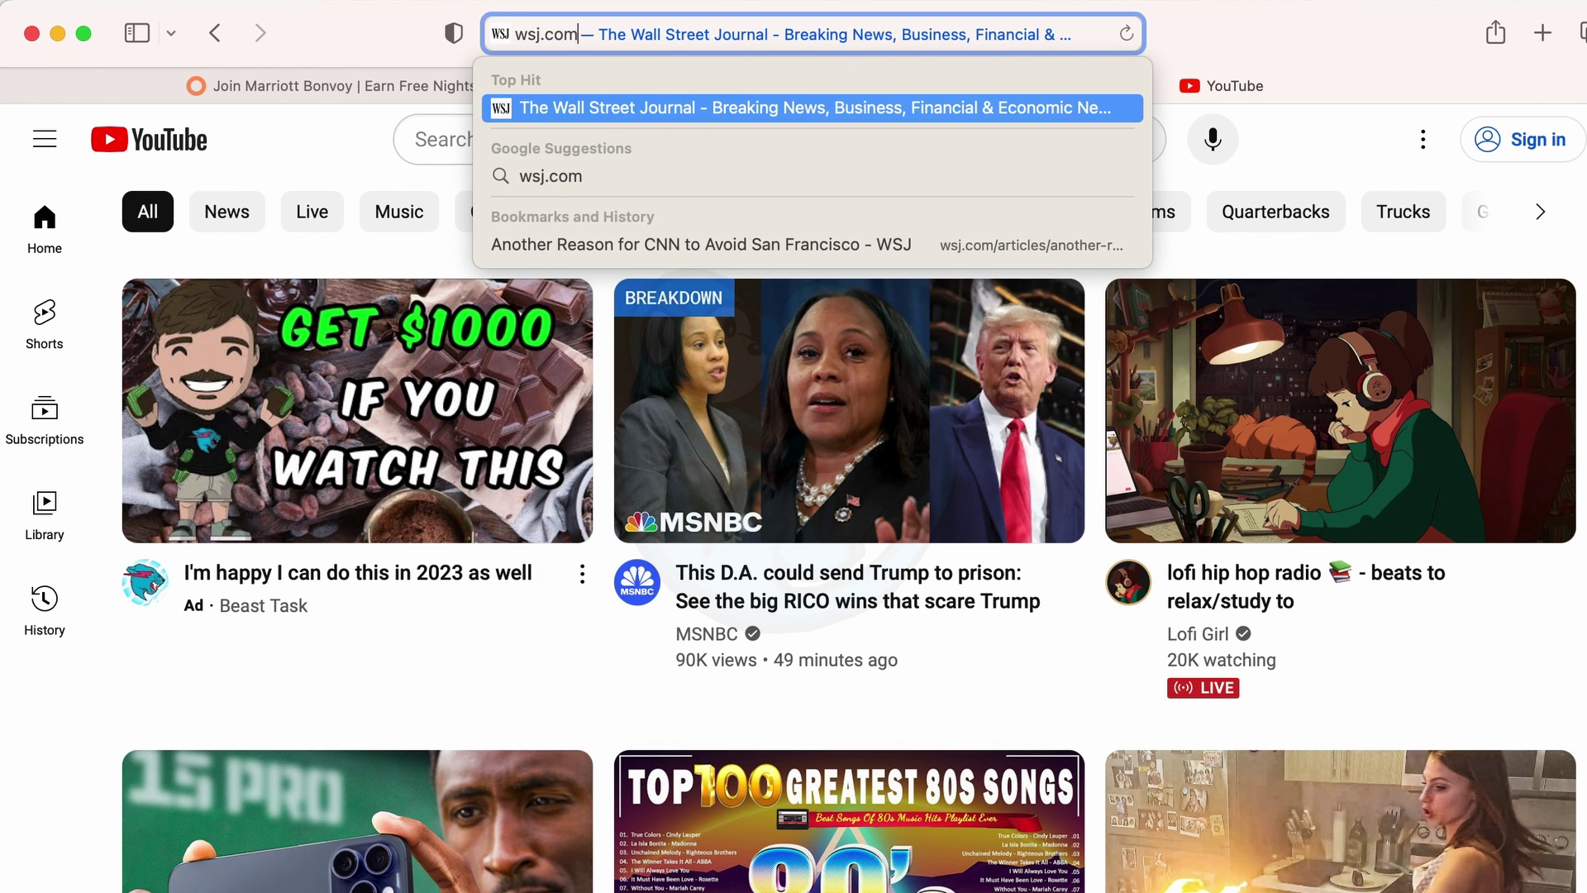
{"action": "key", "text": "Return"}
{"action": "scroll", "coordinate": [1503, 518], "scroll_direction": "down", "scroll_amount": 3}
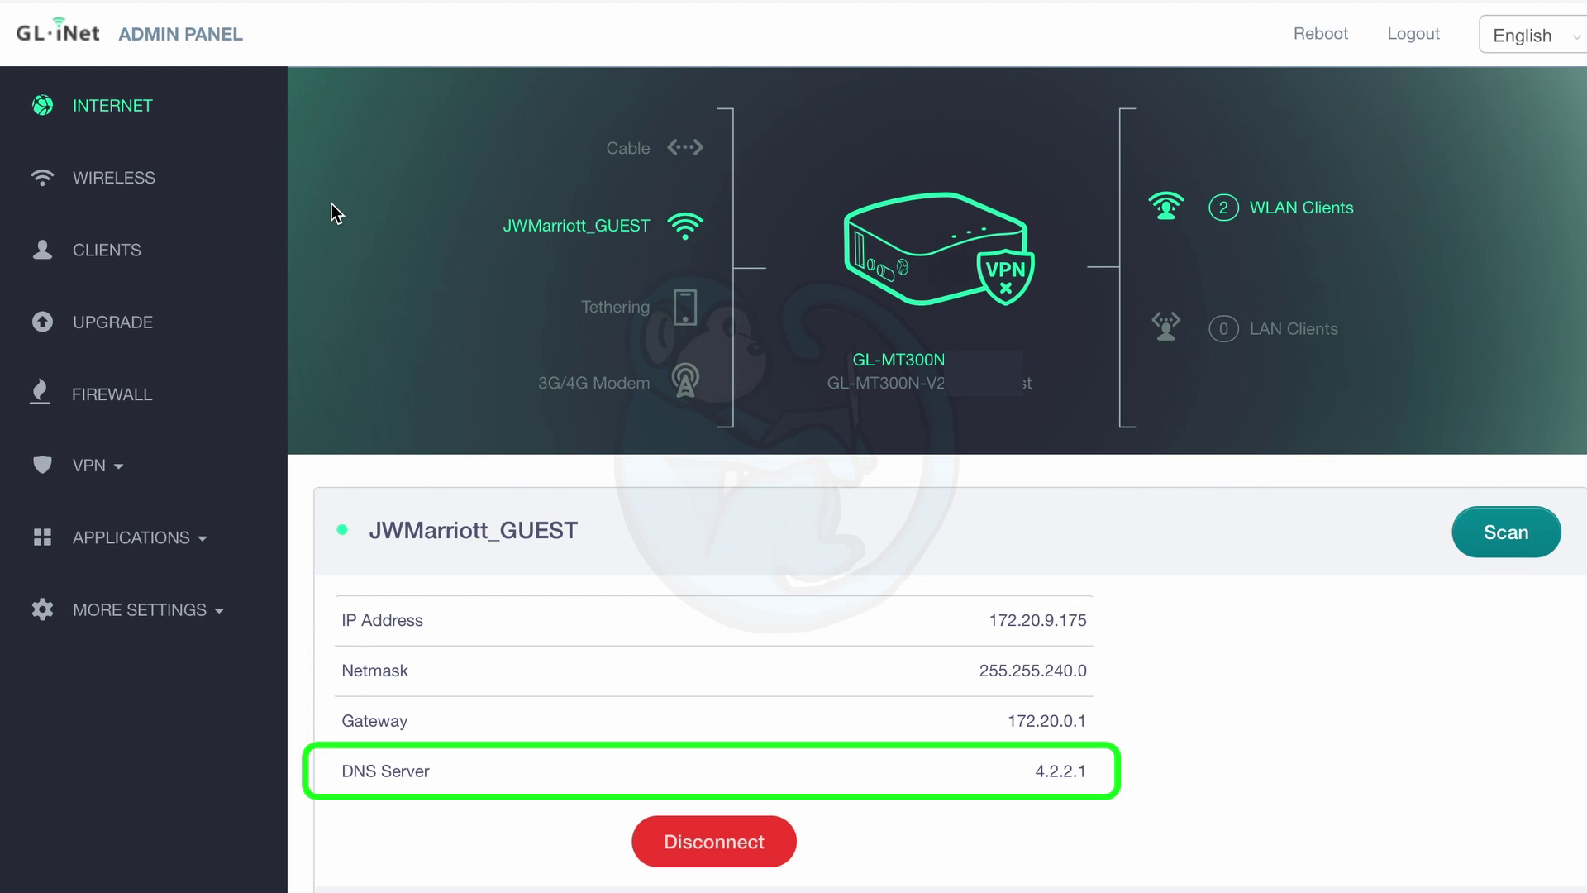
Open the Wireless settings, then the Clients list of connected devices.
{"action": "left_click", "coordinate": [144, 188]}
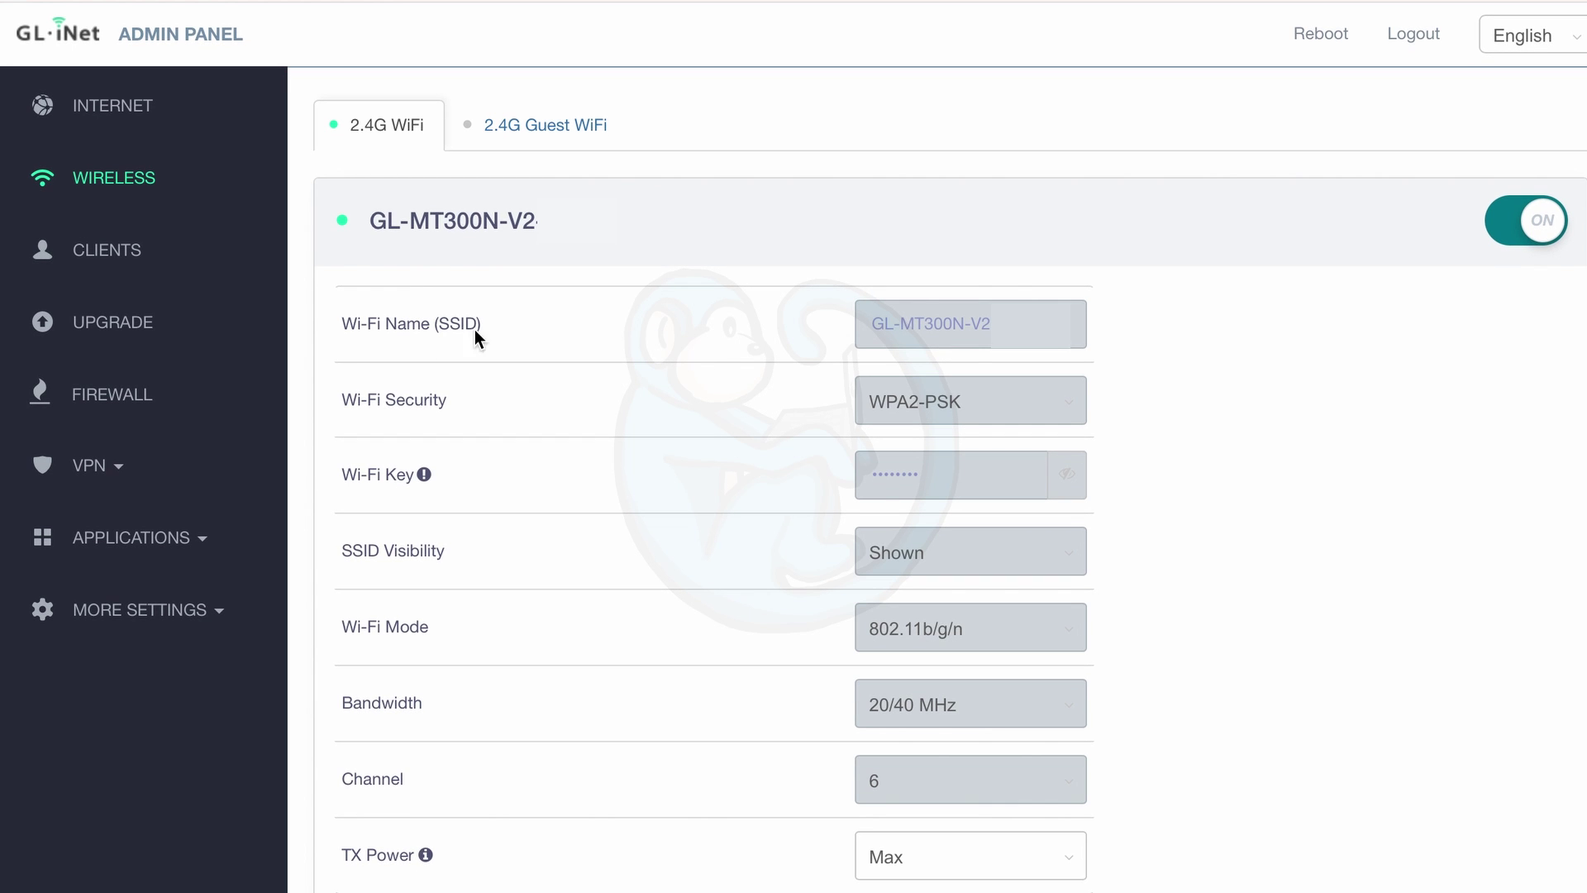
{"action": "left_click", "coordinate": [103, 247]}
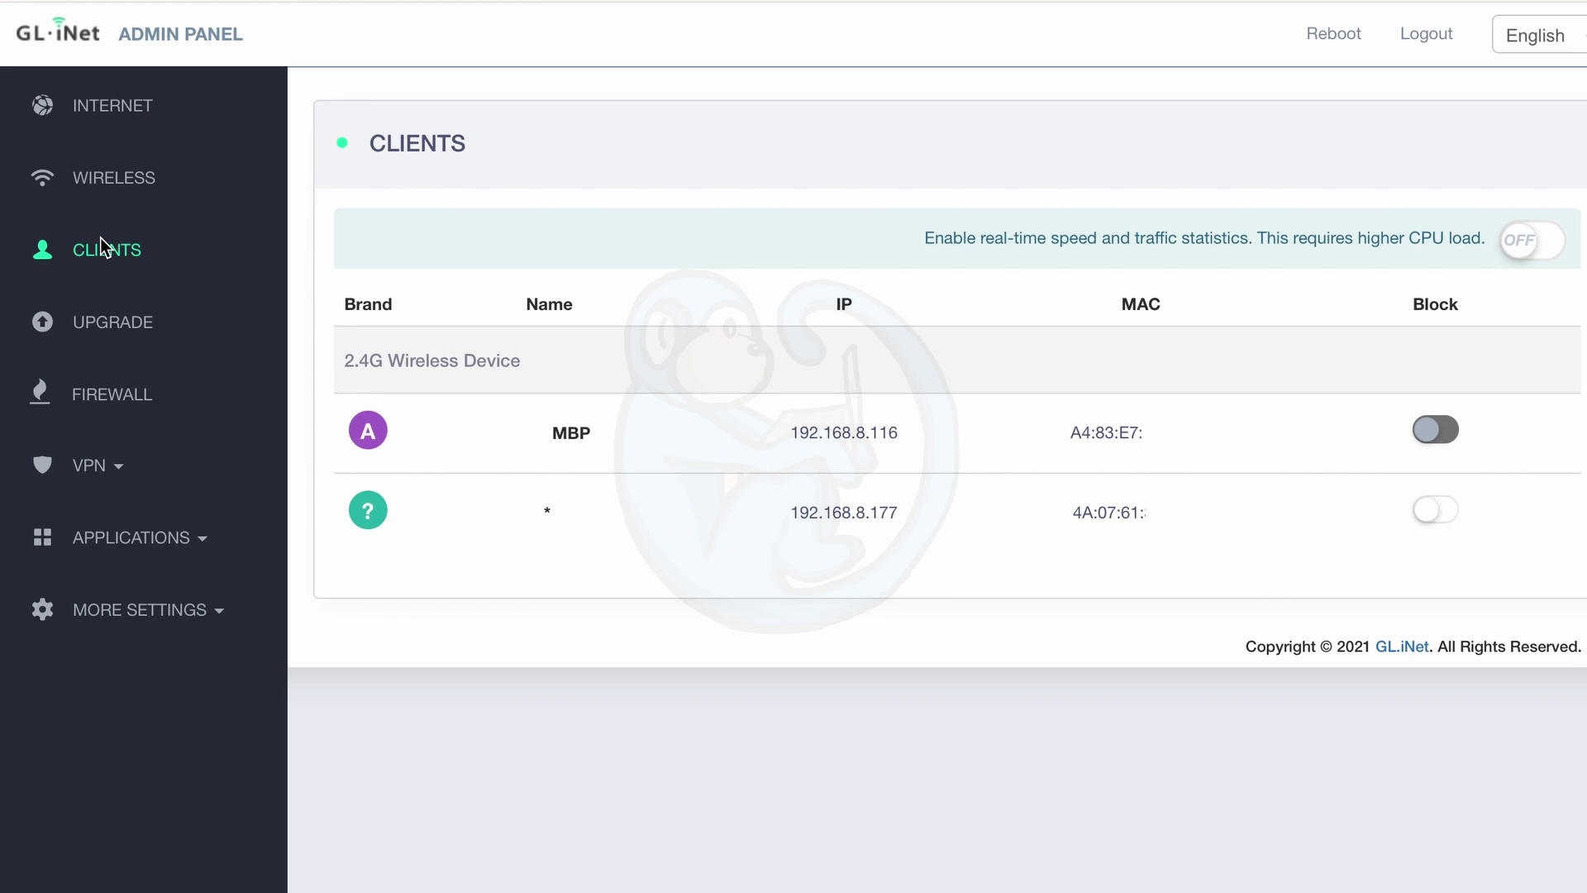
Download and install the 3.216 firmware from the Upgrade page.
{"action": "left_click", "coordinate": [124, 324]}
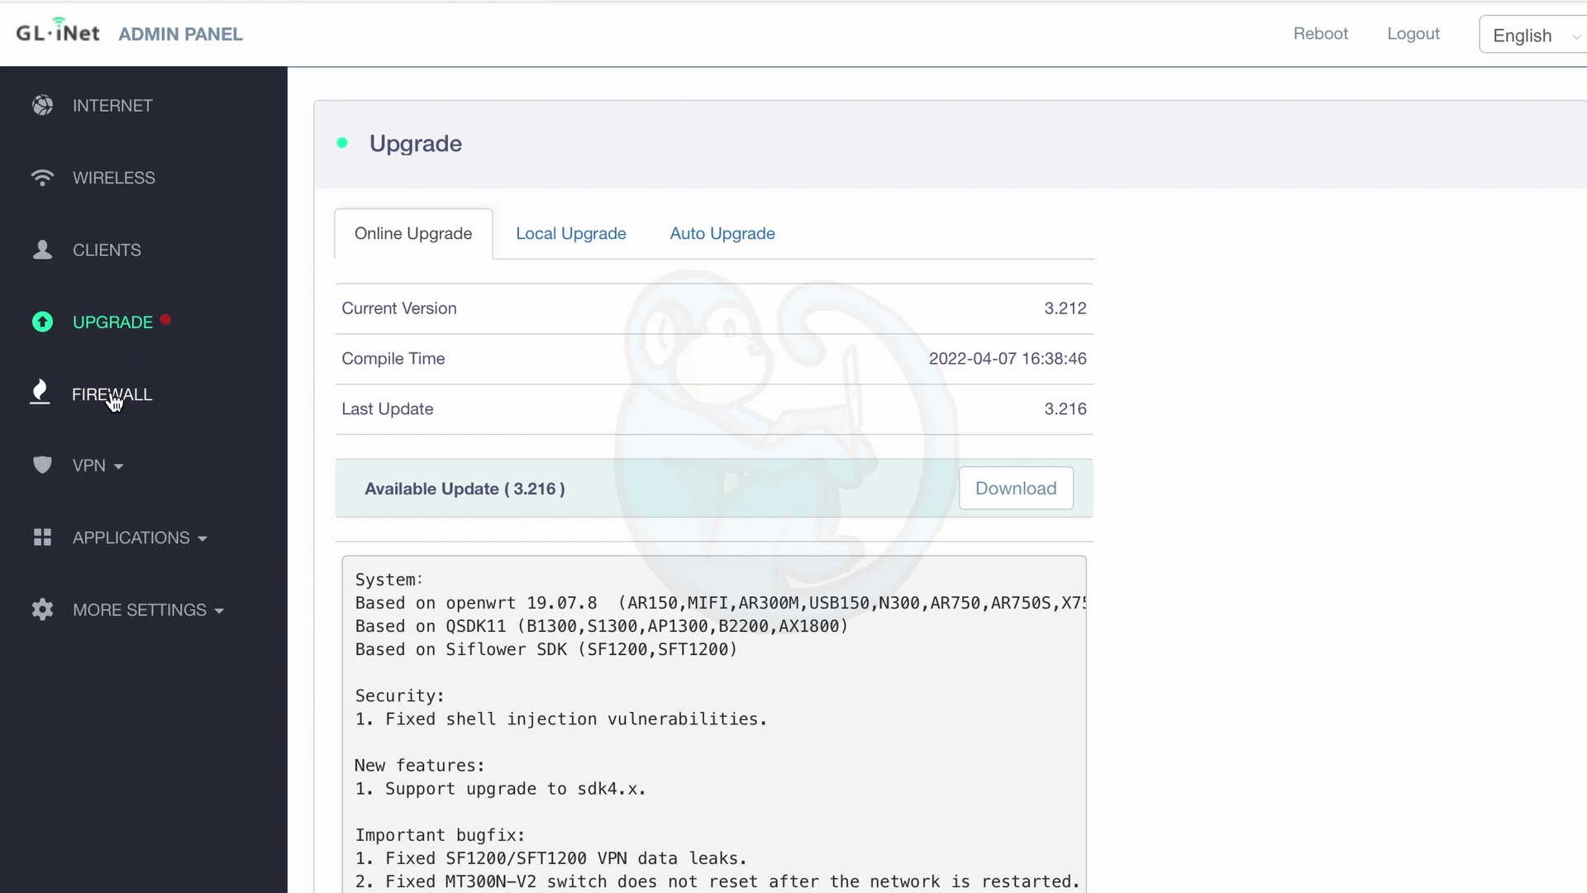
{"action": "scroll", "coordinate": [801, 446], "scroll_direction": "down", "scroll_amount": 3}
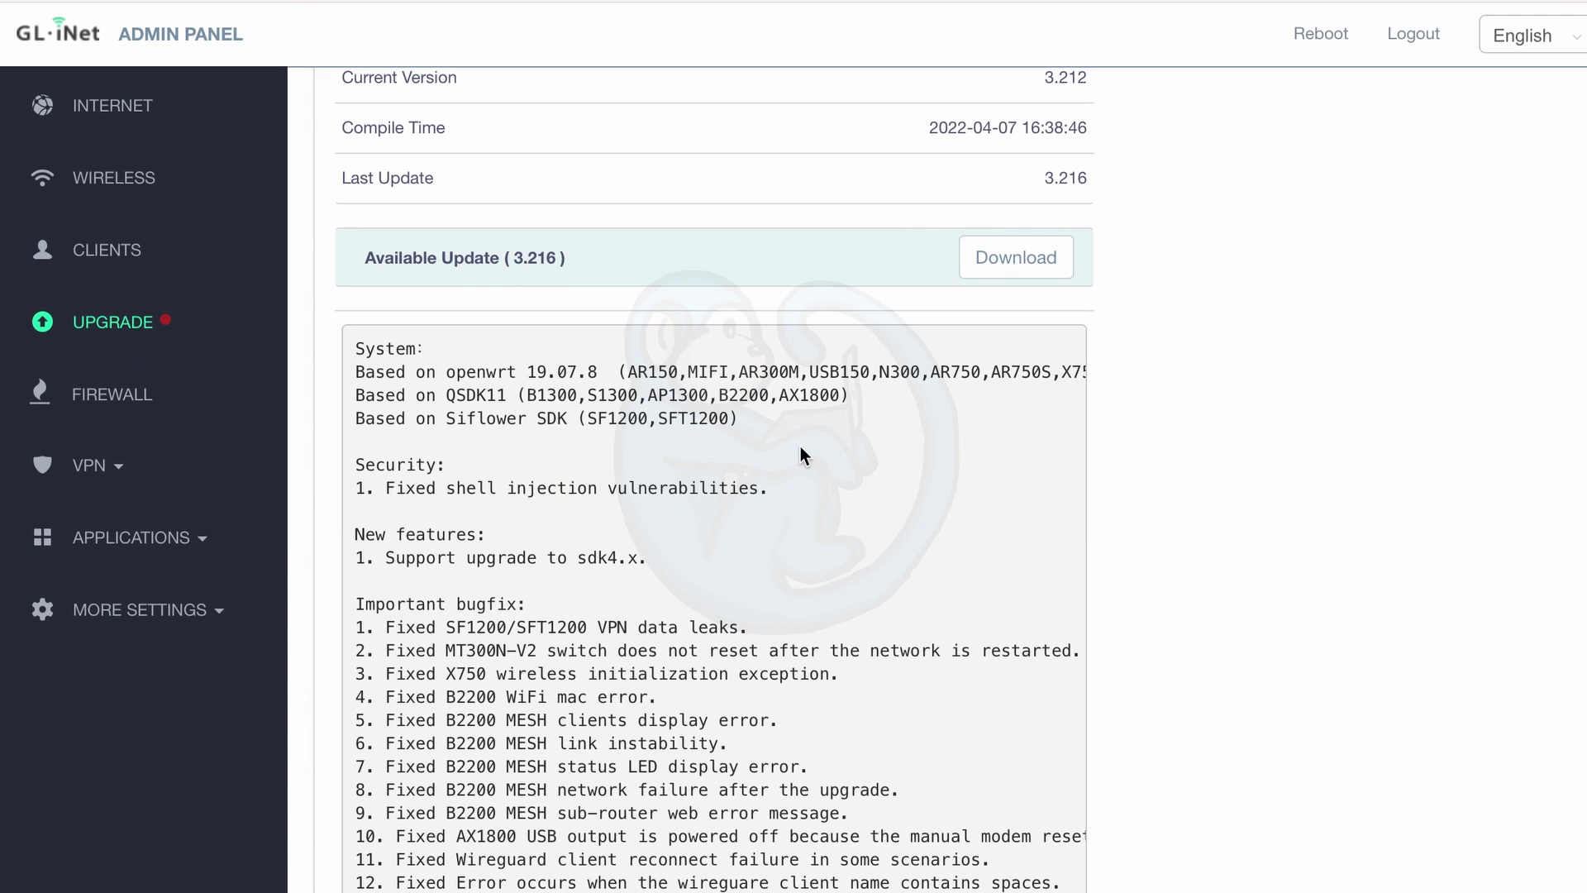
{"action": "left_click", "coordinate": [1010, 252]}
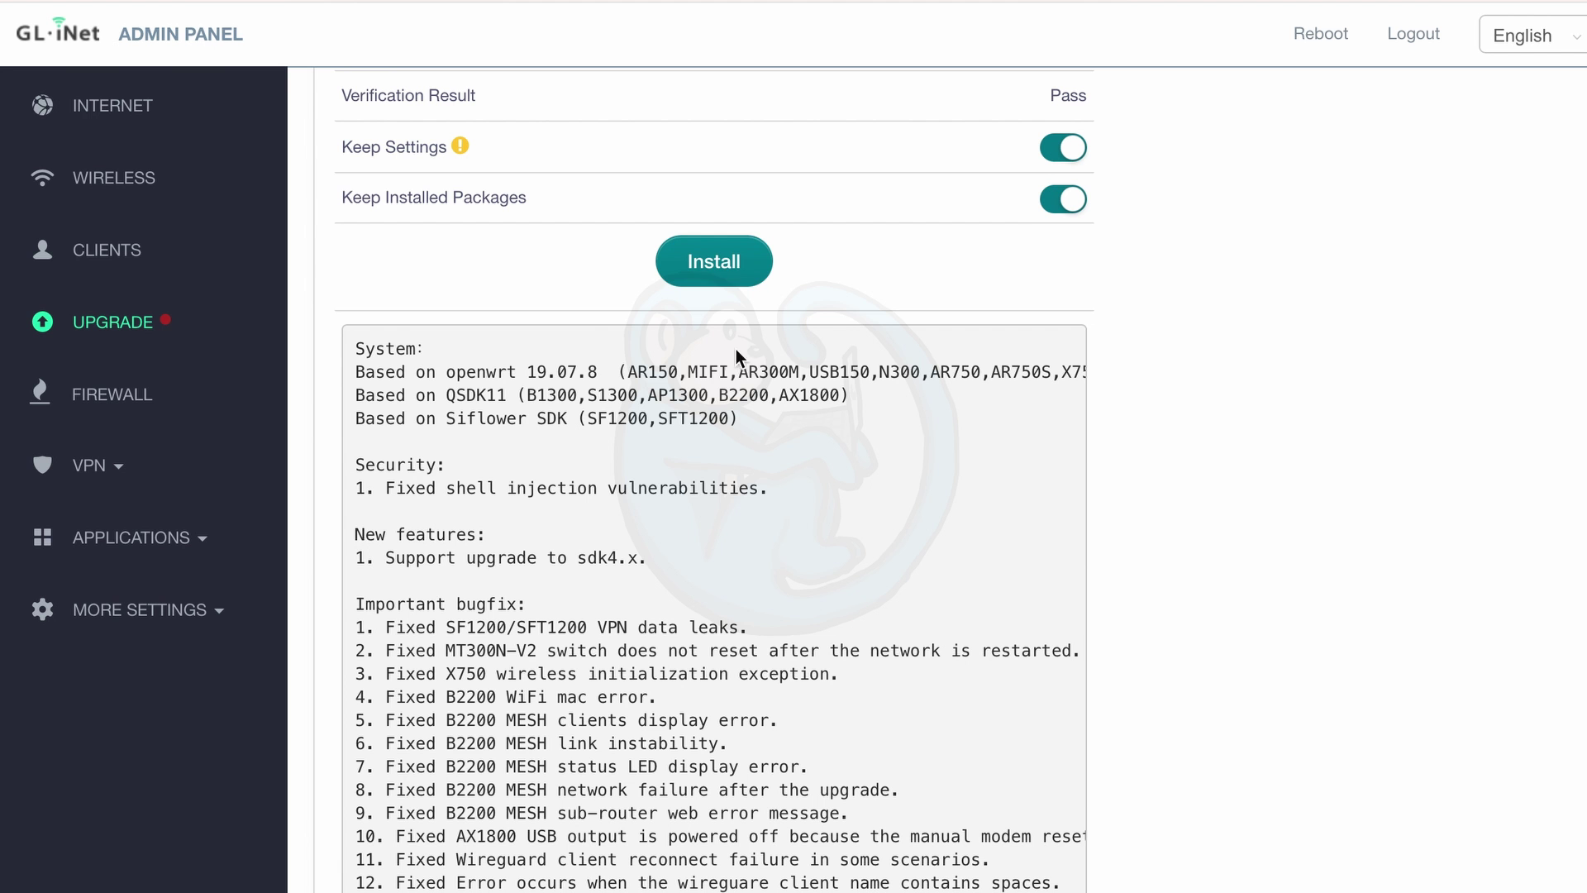
{"action": "left_click", "coordinate": [729, 271]}
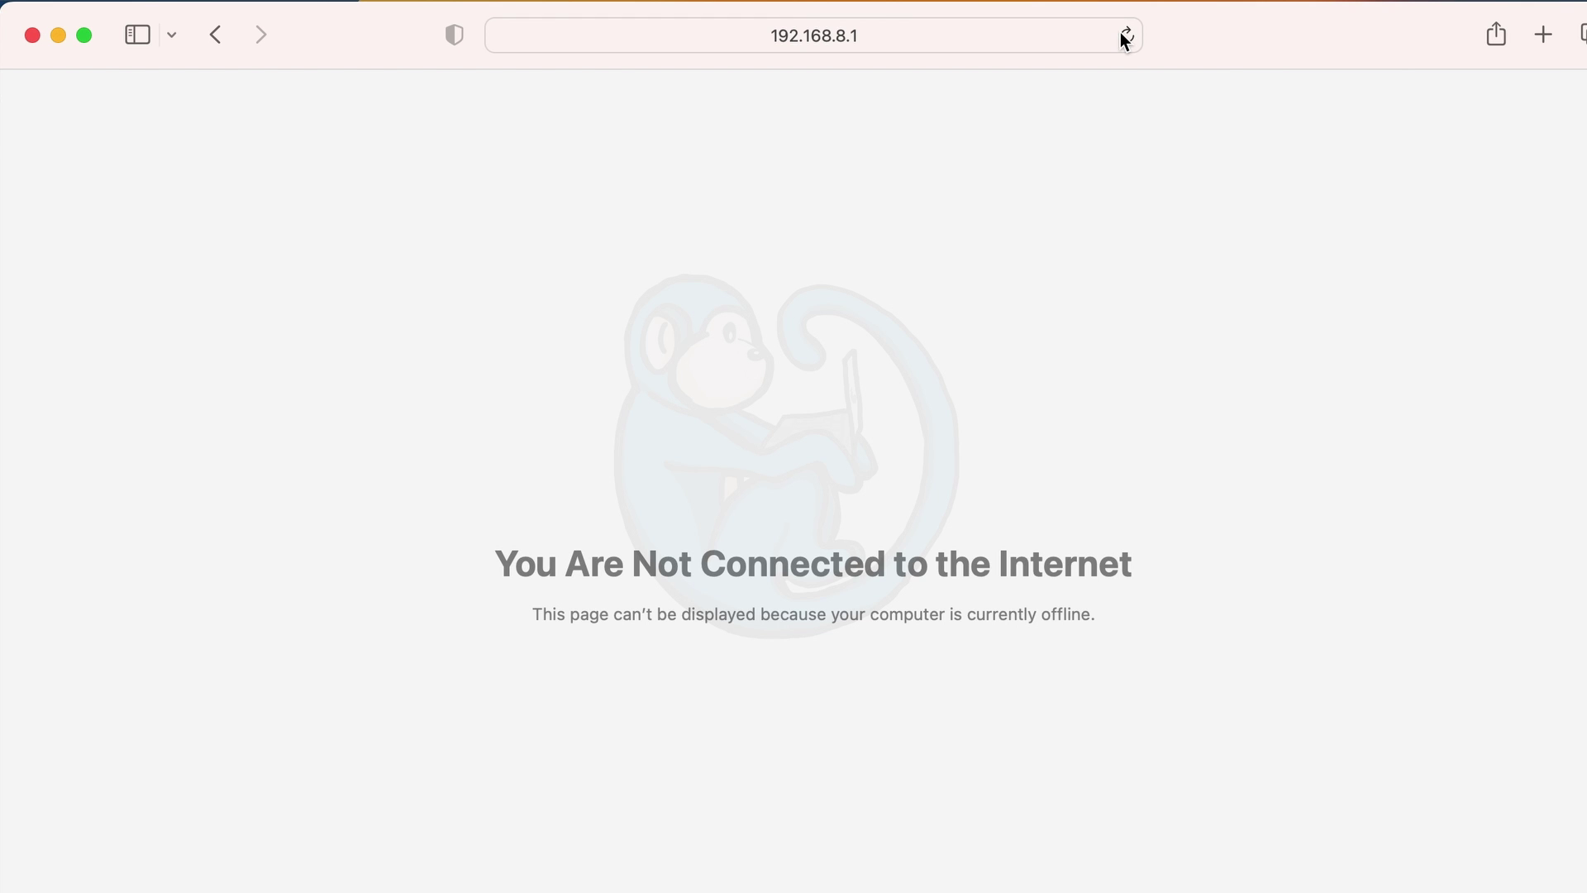
Reload 192.168.8.1 after the reboot and log back in with the admin password.
{"action": "left_click", "coordinate": [1124, 36]}
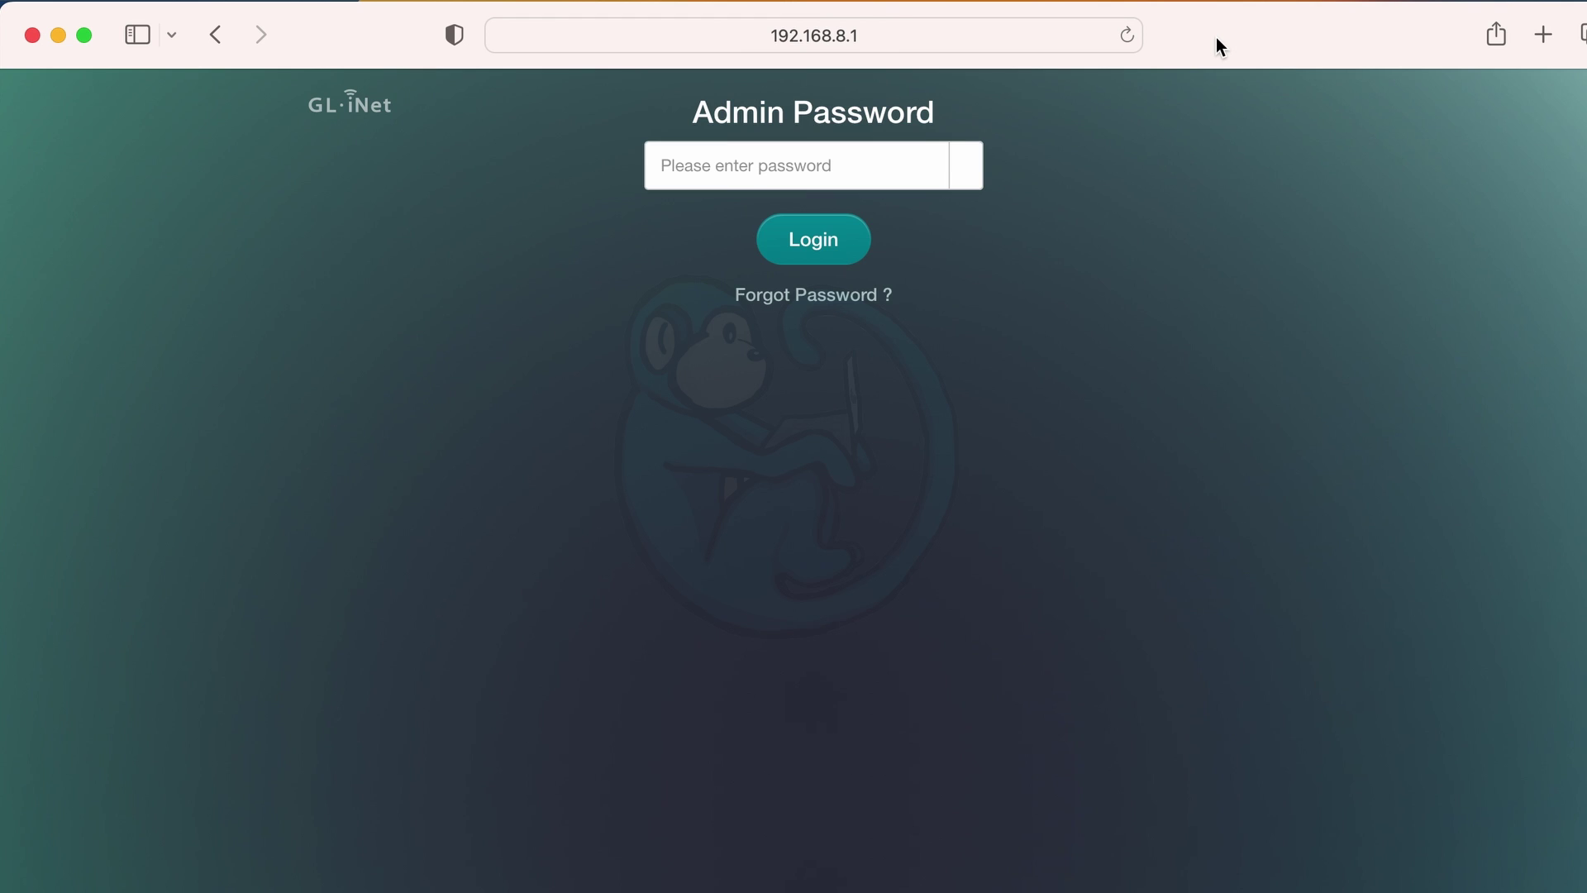
{"action": "left_click", "coordinate": [709, 626]}
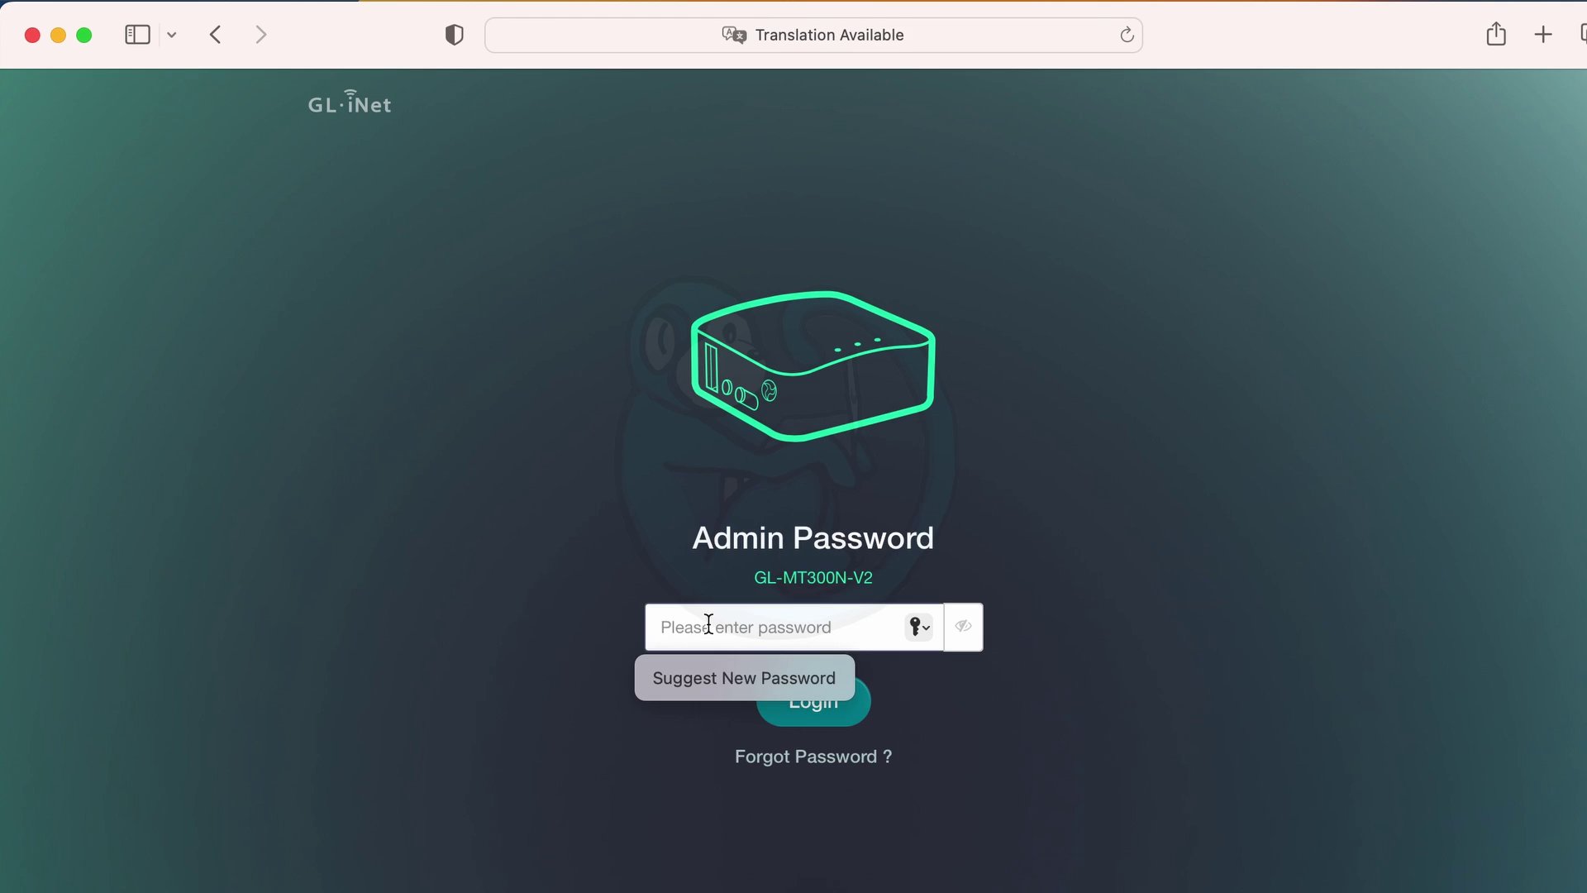
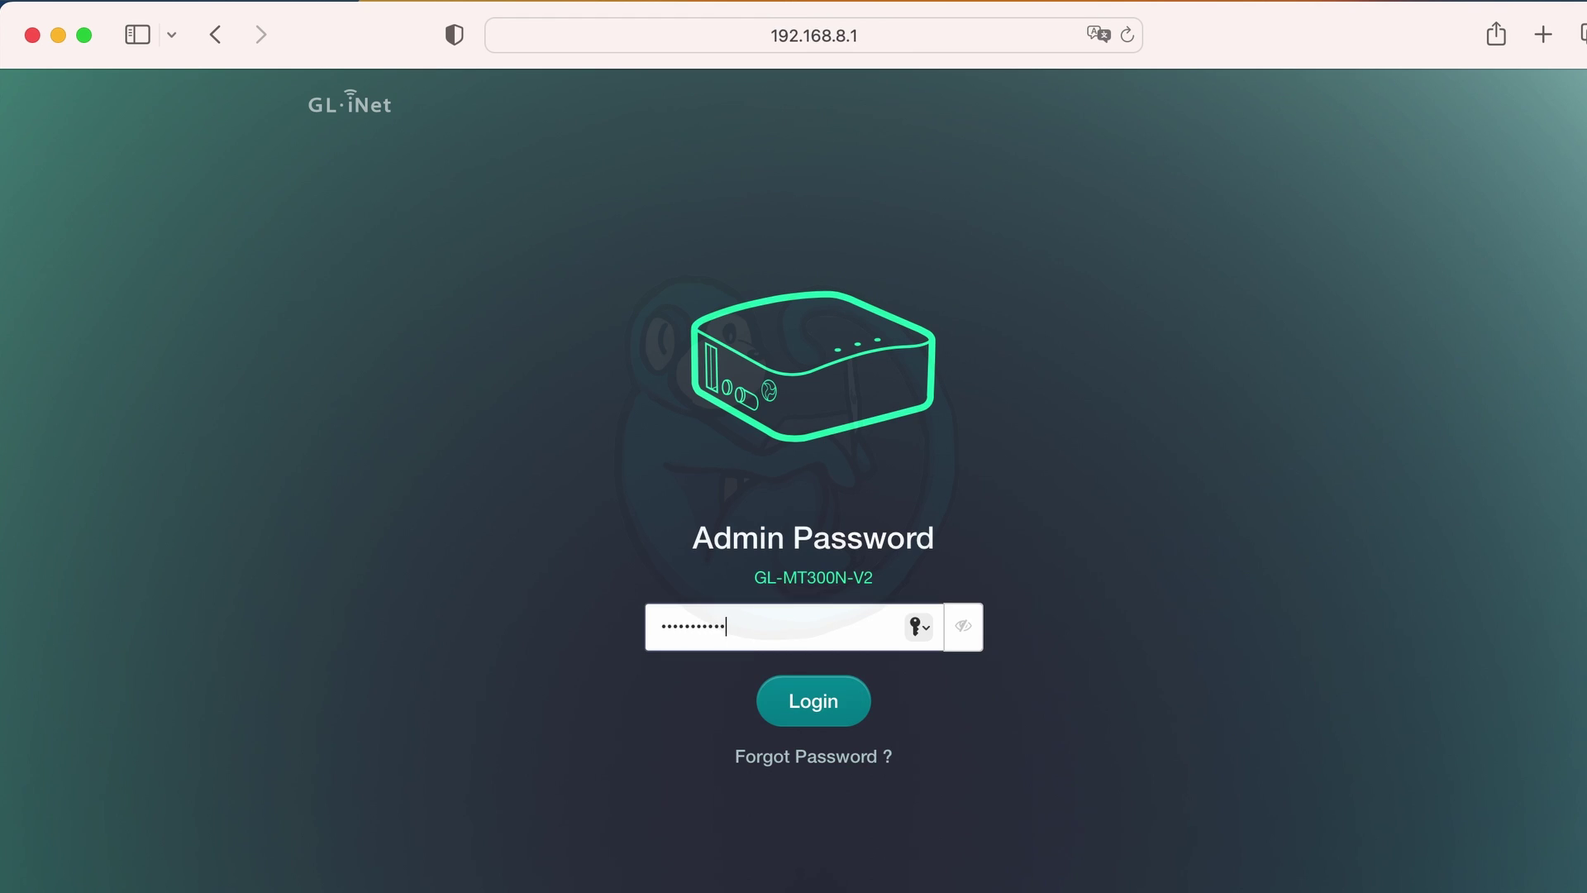
{"action": "key", "text": "Return"}
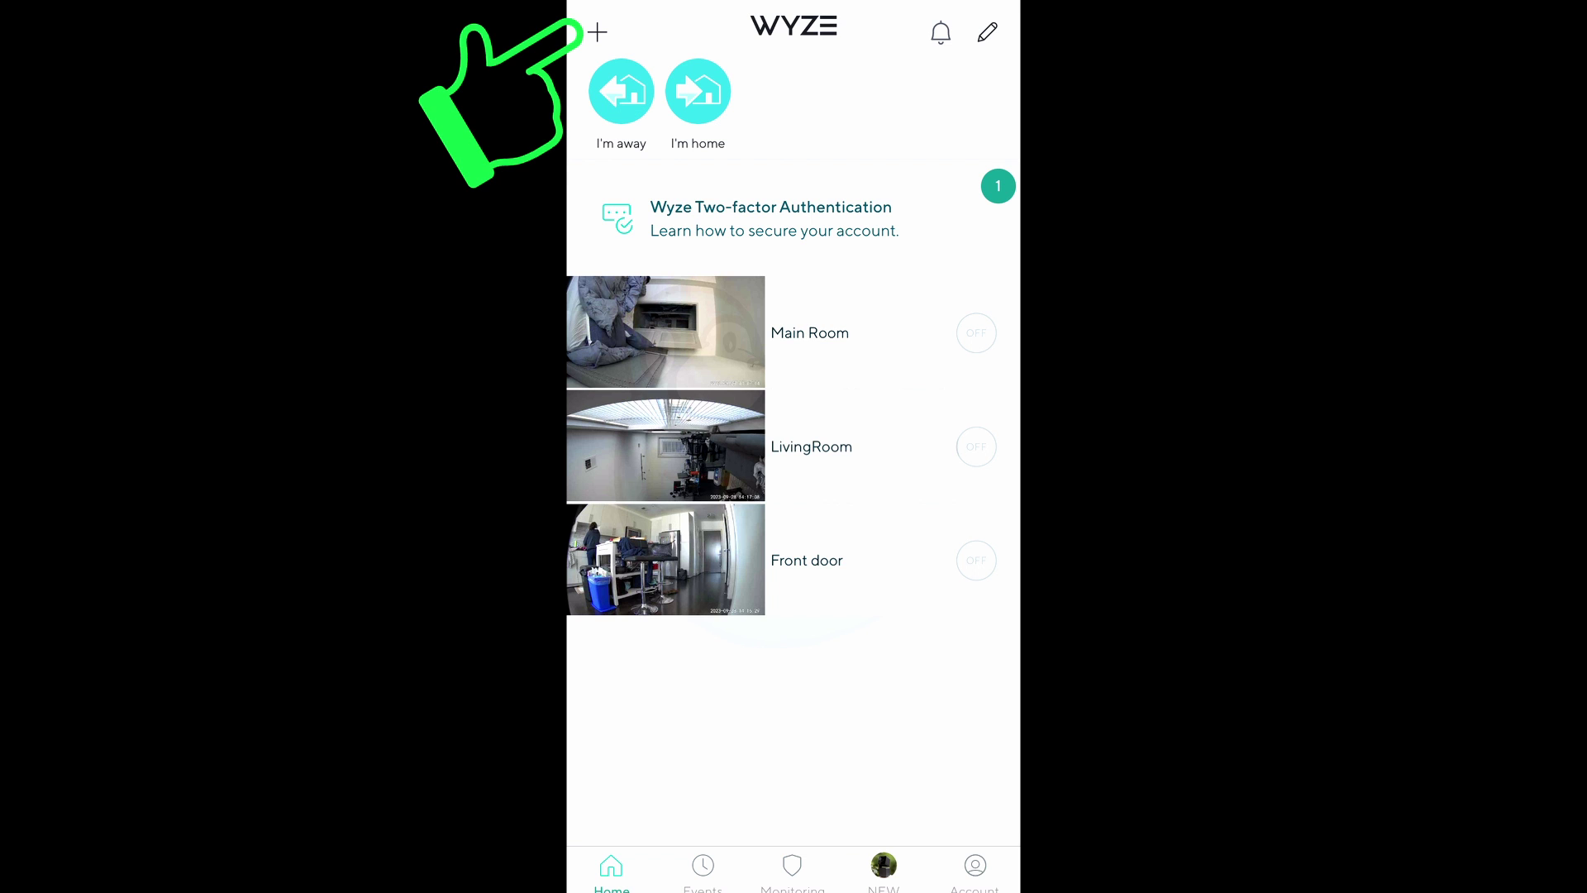
Add a Wyze Cam v3 and confirm it announced 'Ready to connect' to reach network selection.
{"action": "left_click", "coordinate": [597, 31]}
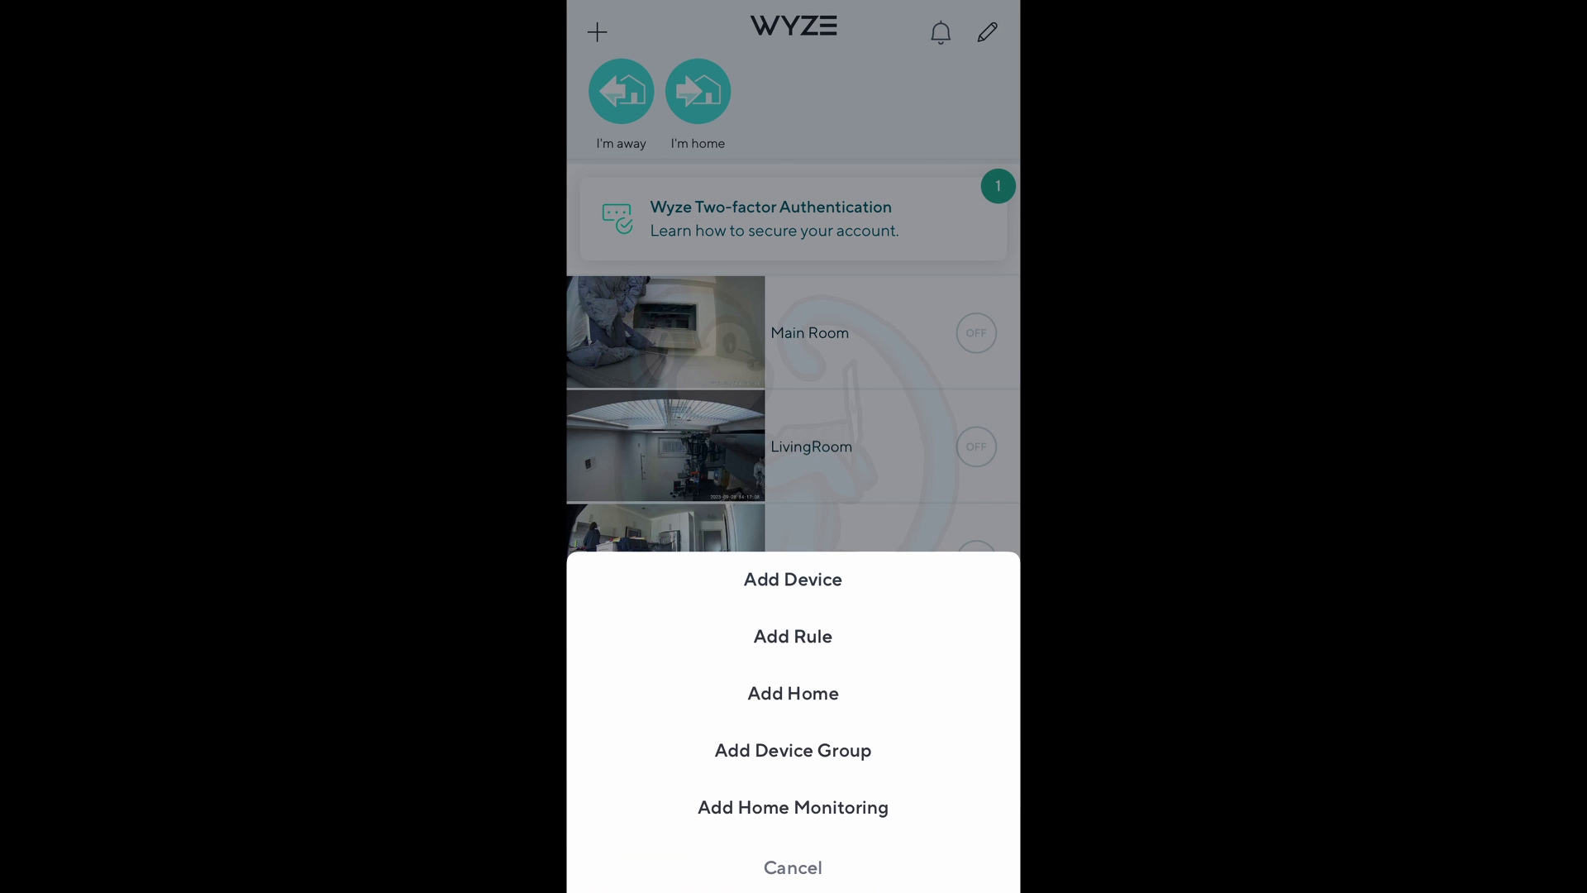
{"action": "left_click", "coordinate": [793, 580]}
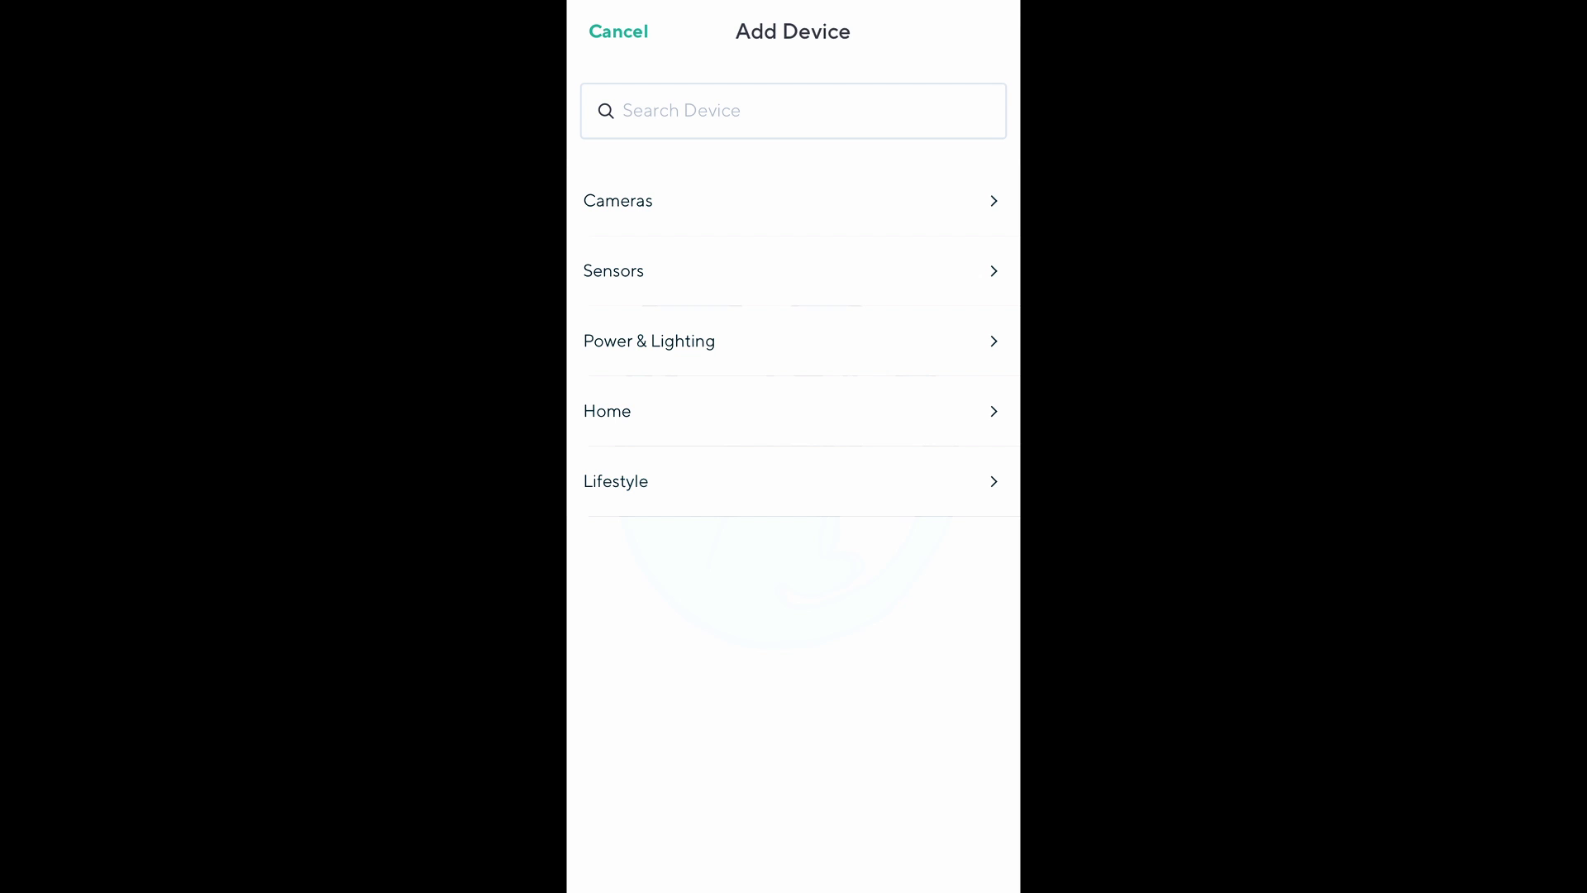
{"action": "left_click", "coordinate": [618, 201]}
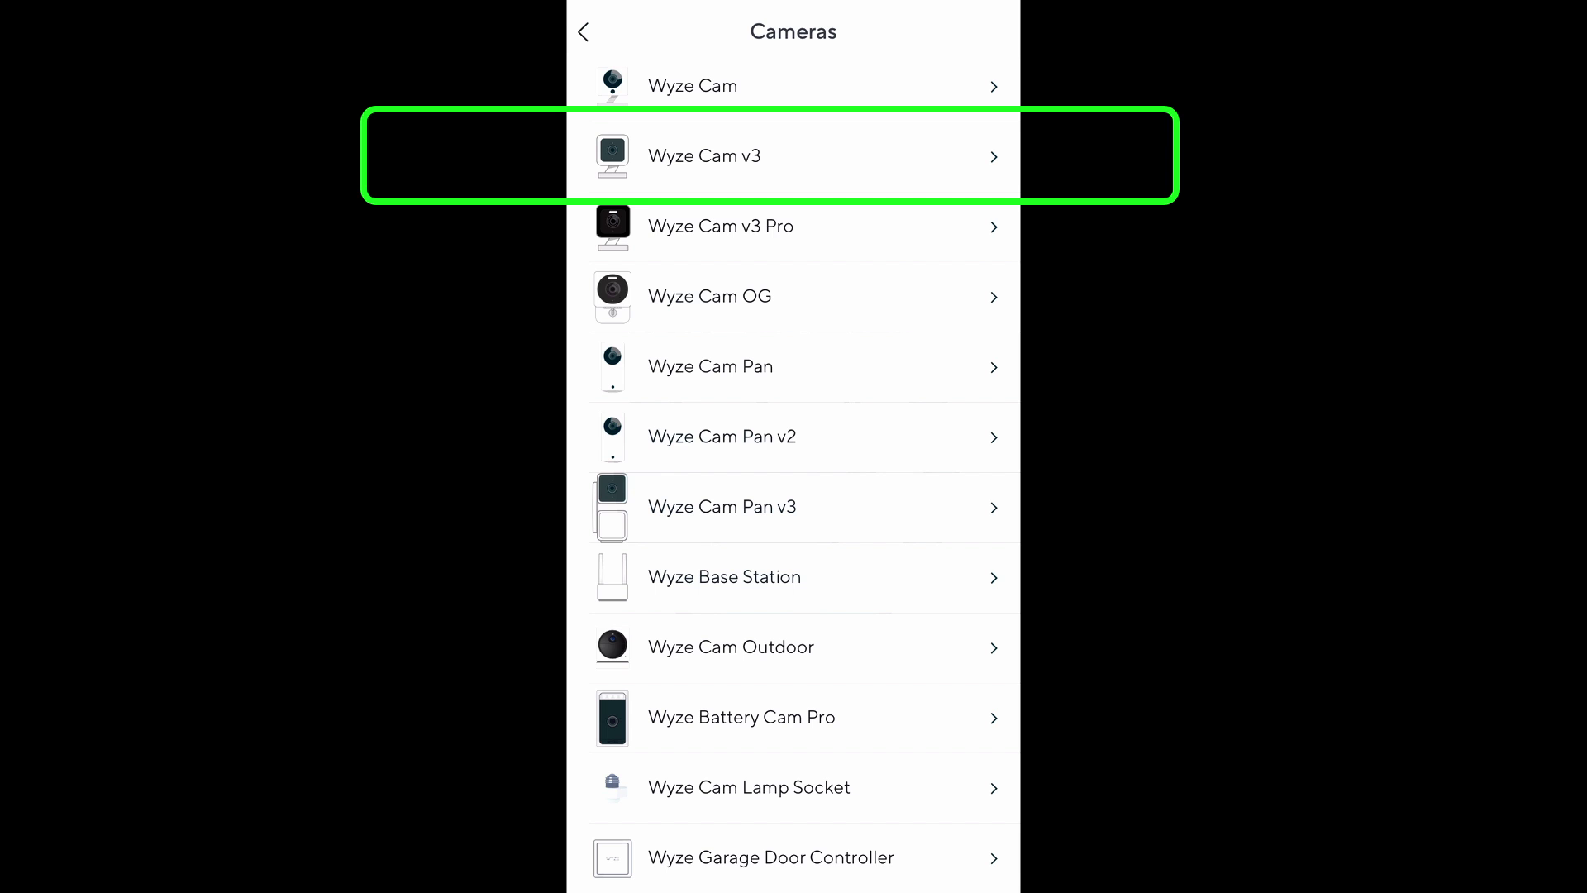
{"action": "left_click", "coordinate": [704, 155]}
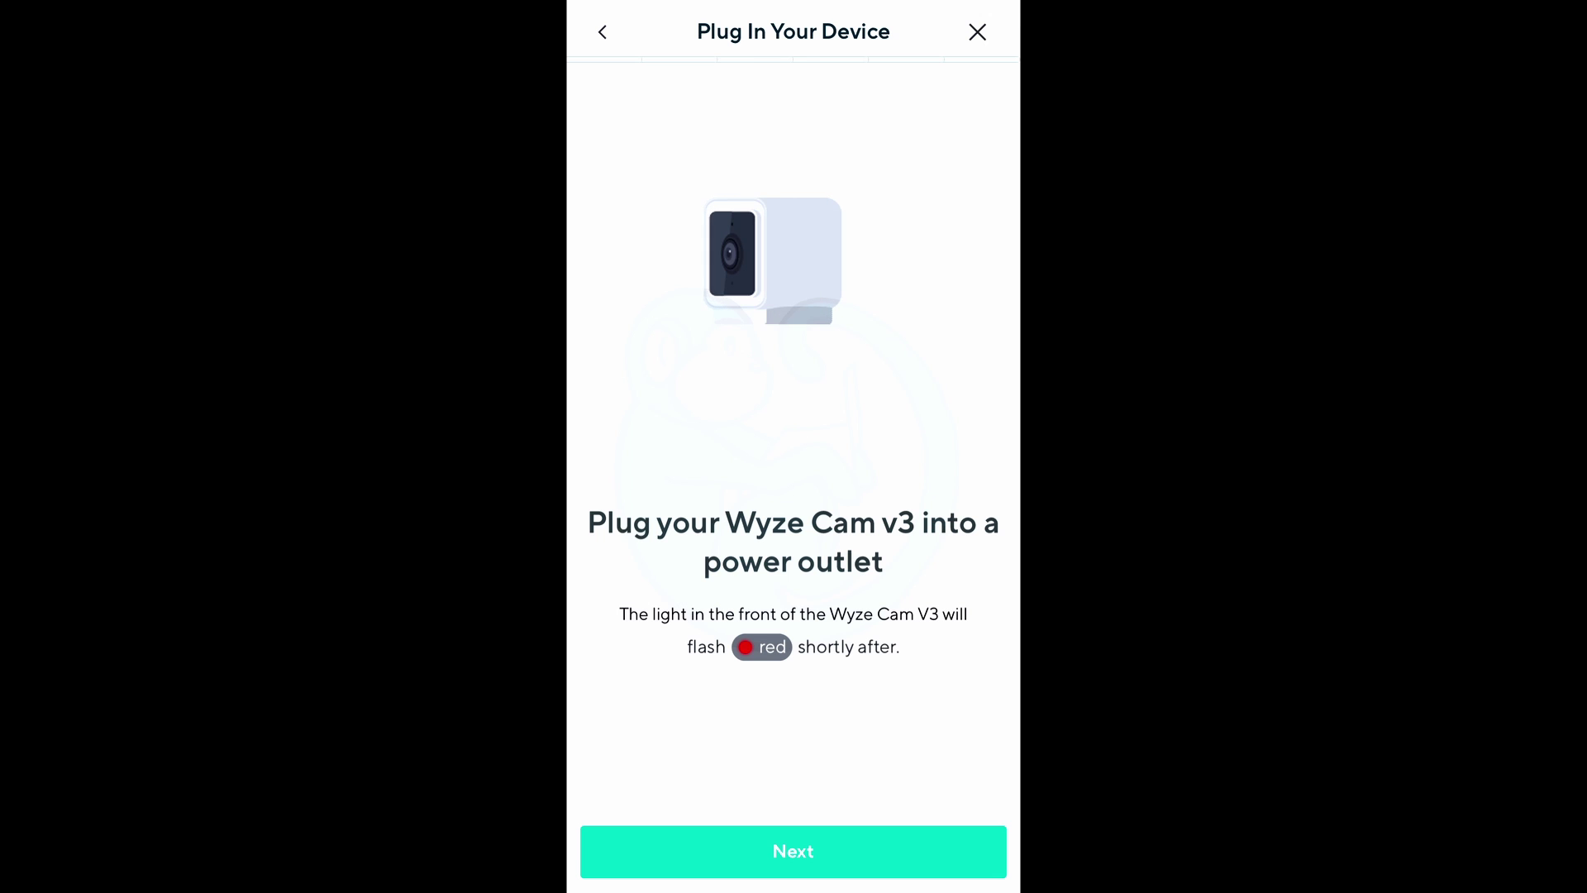
{"action": "left_click", "coordinate": [792, 851]}
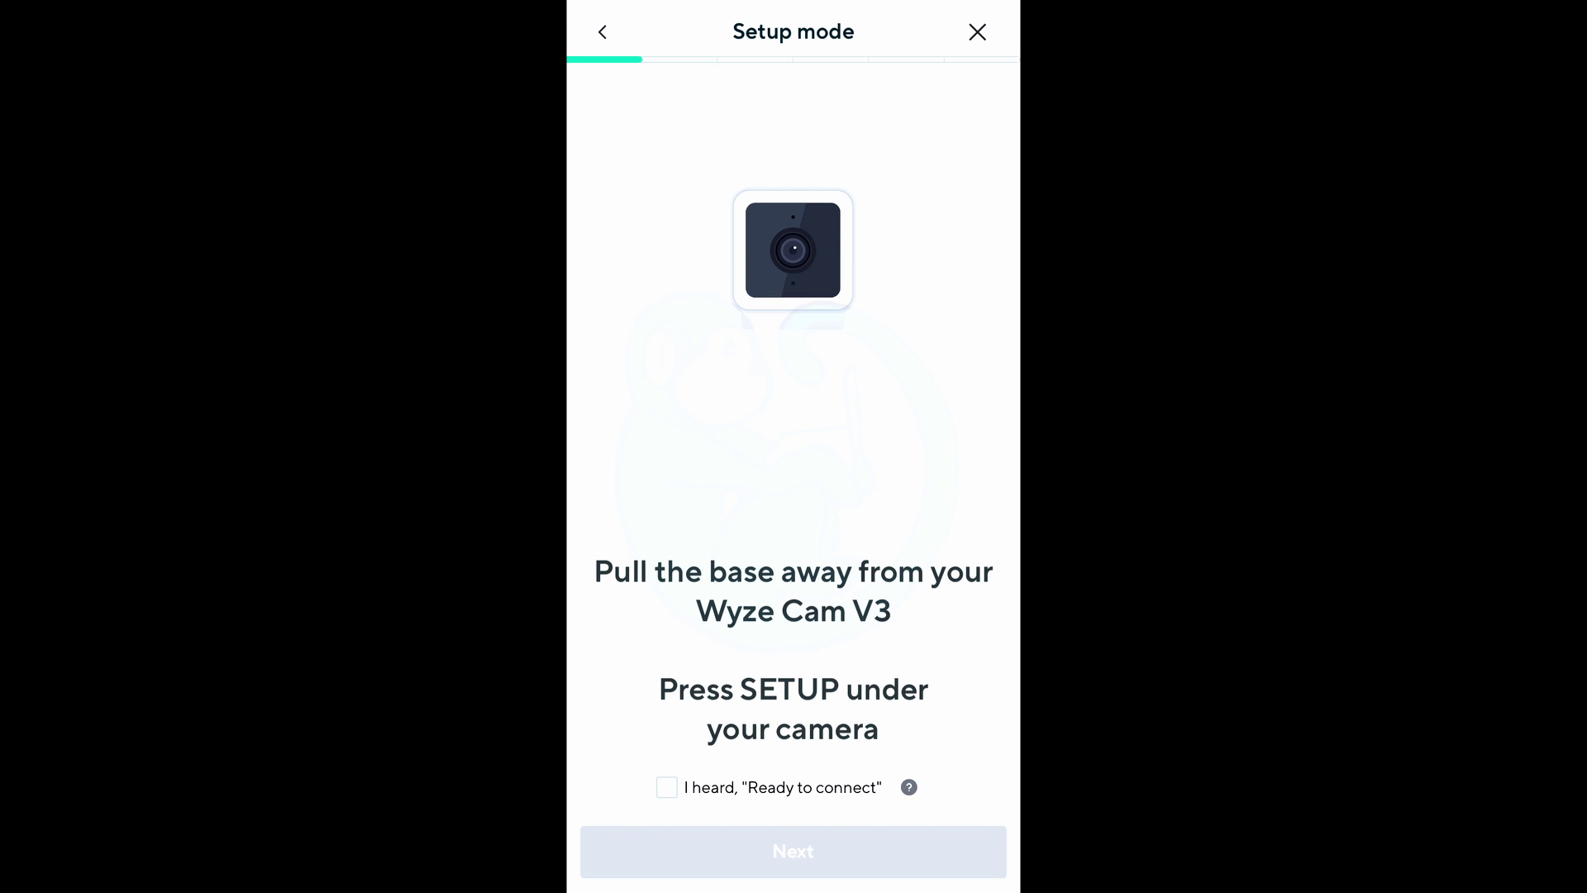
{"action": "left_click", "coordinate": [666, 787]}
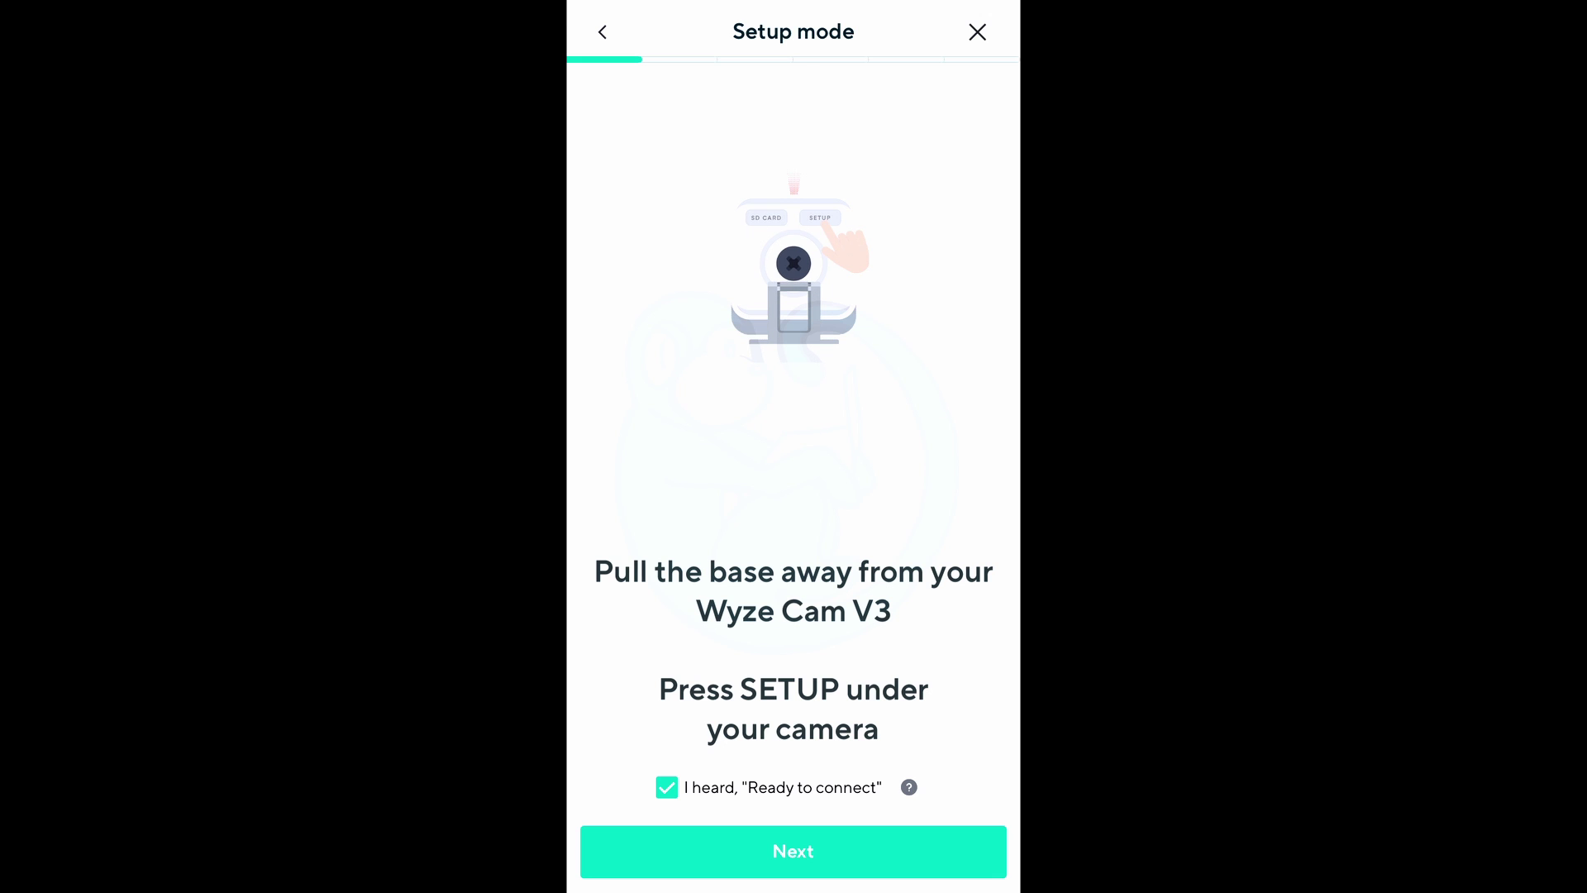
{"action": "left_click", "coordinate": [793, 851]}
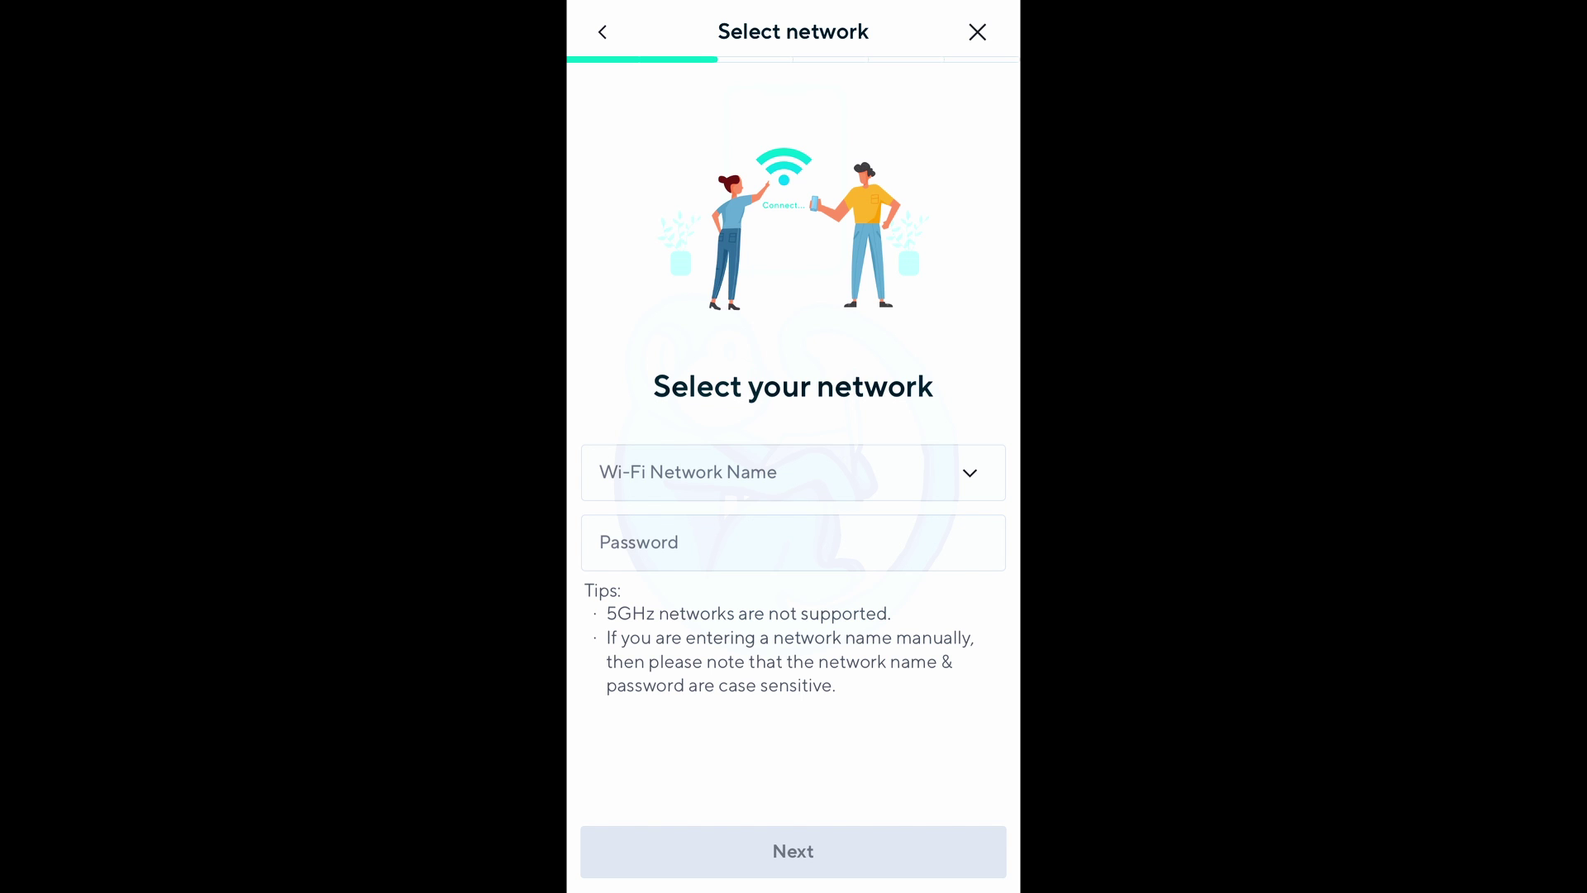
Give the camera the GL-MT300N-V2 network and its password, then confirm the QR code was scanned.
{"action": "left_click", "coordinate": [744, 472]}
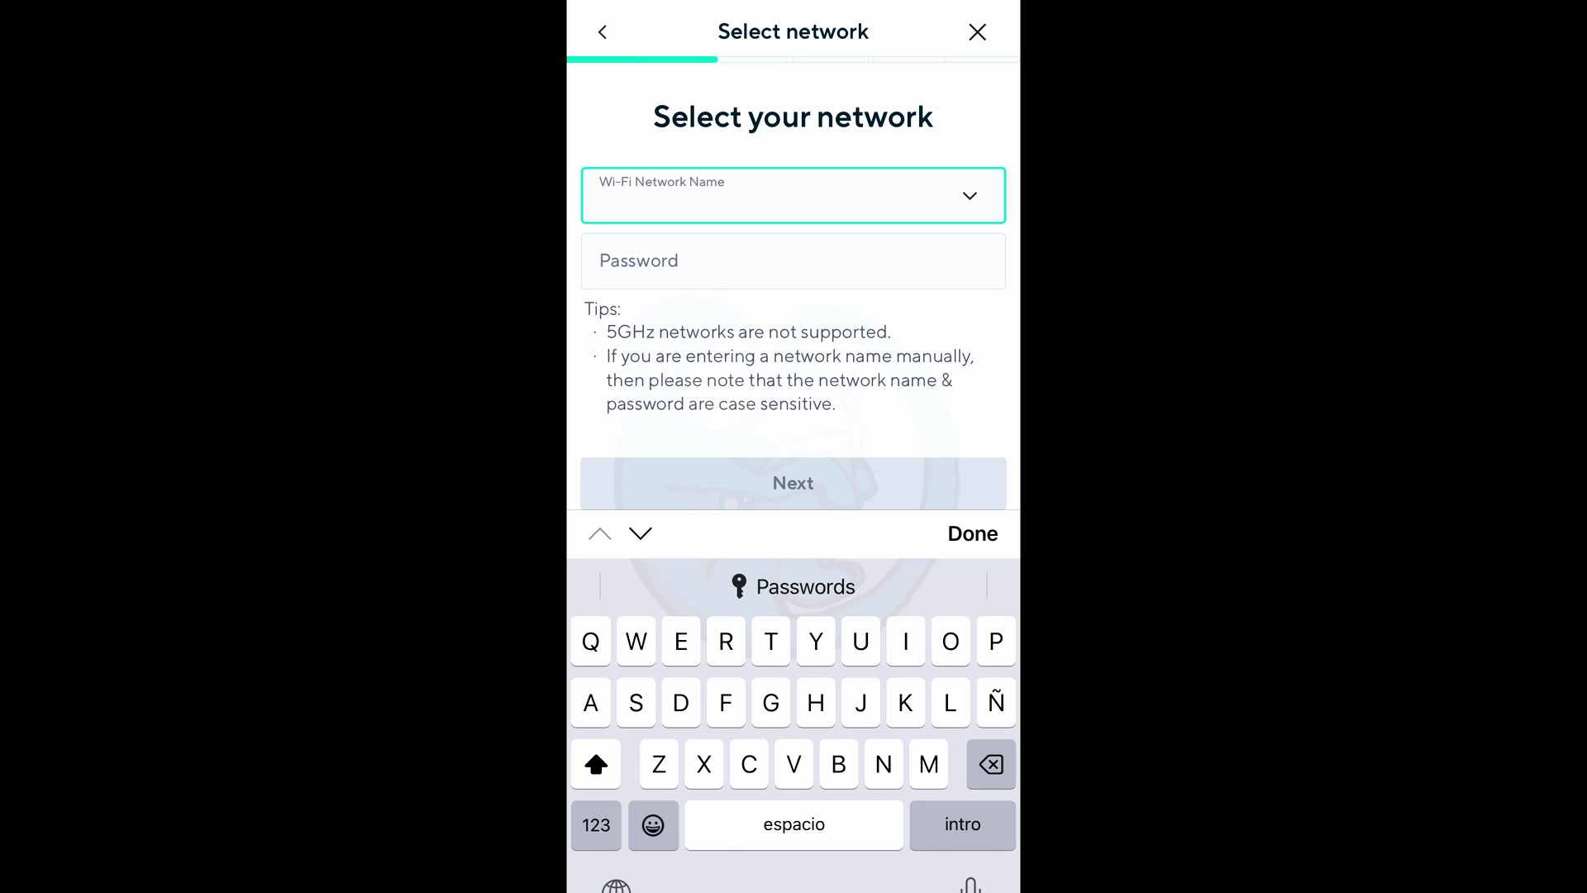
{"action": "type", "text": "GL"}
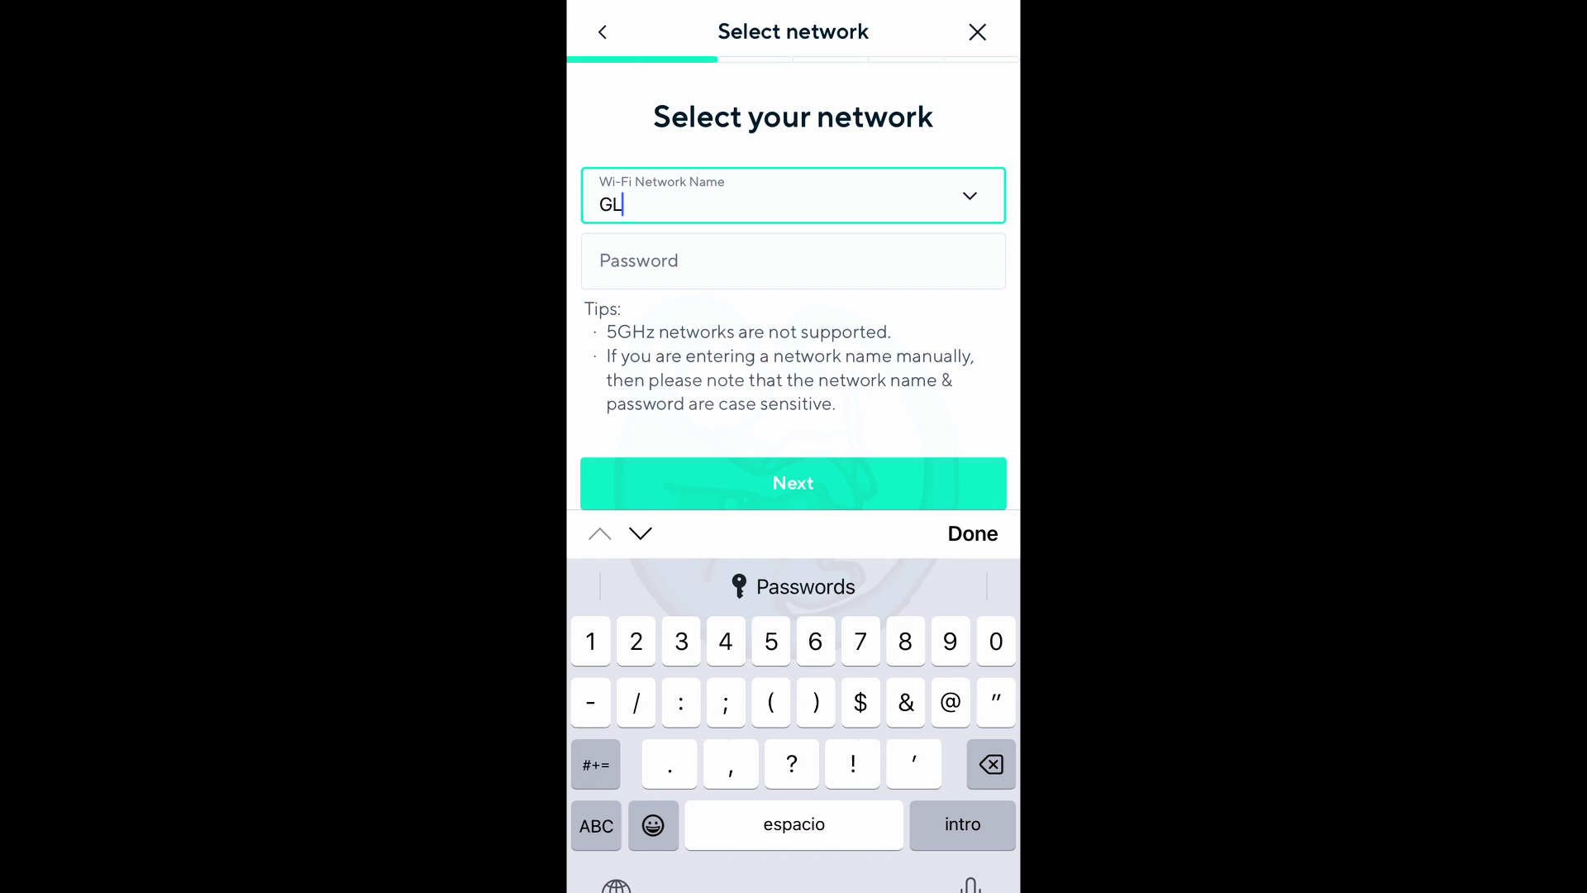
{"action": "type", "text": "-MT300N-V2"}
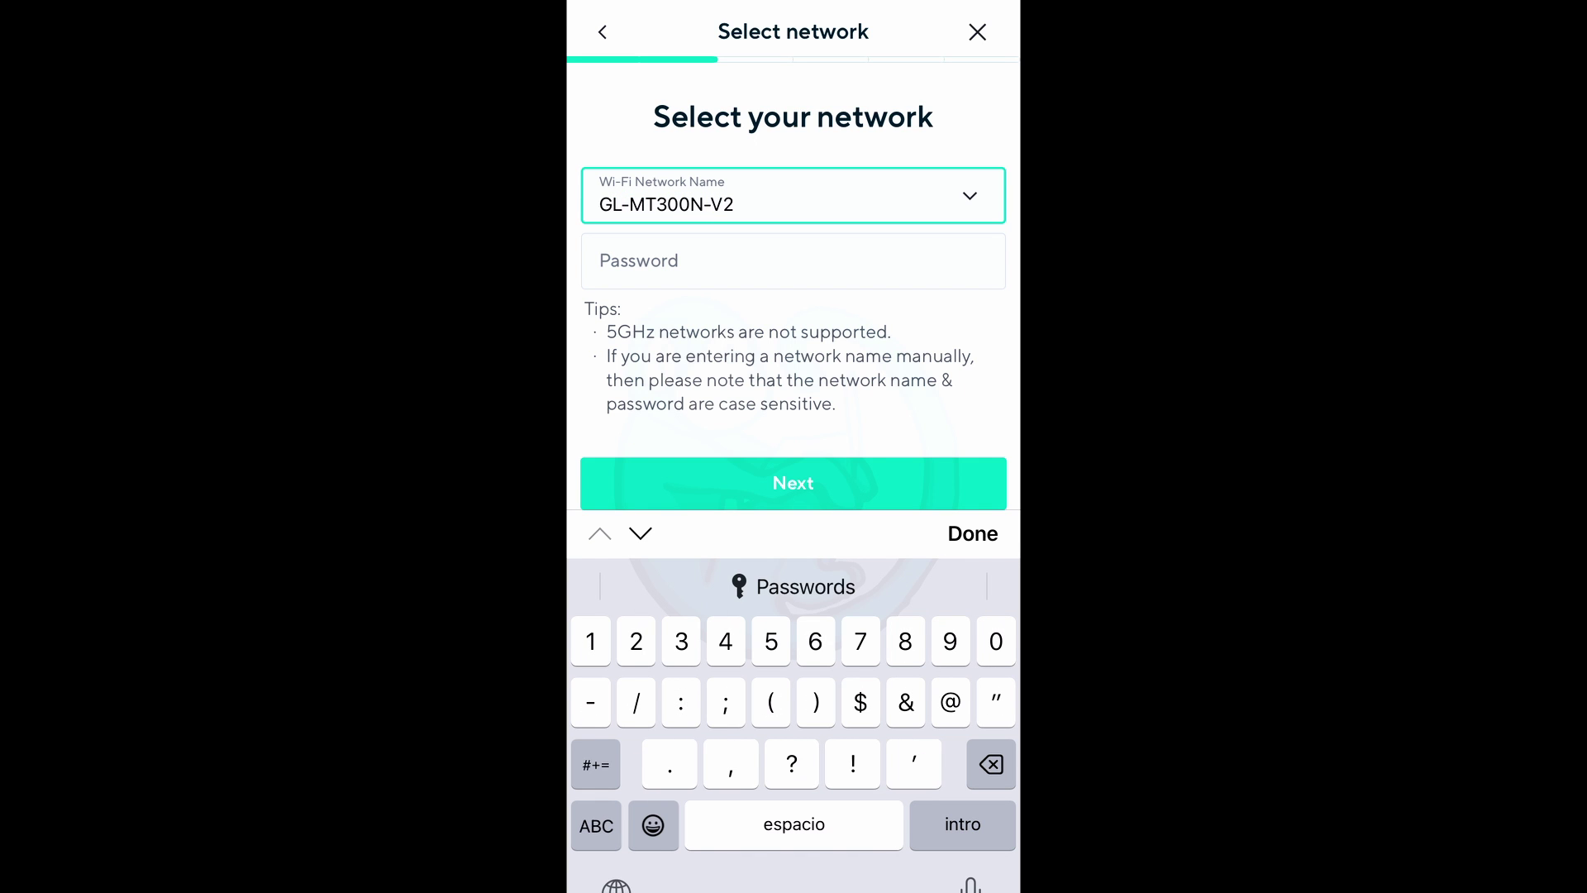
{"action": "left_click", "coordinate": [793, 261]}
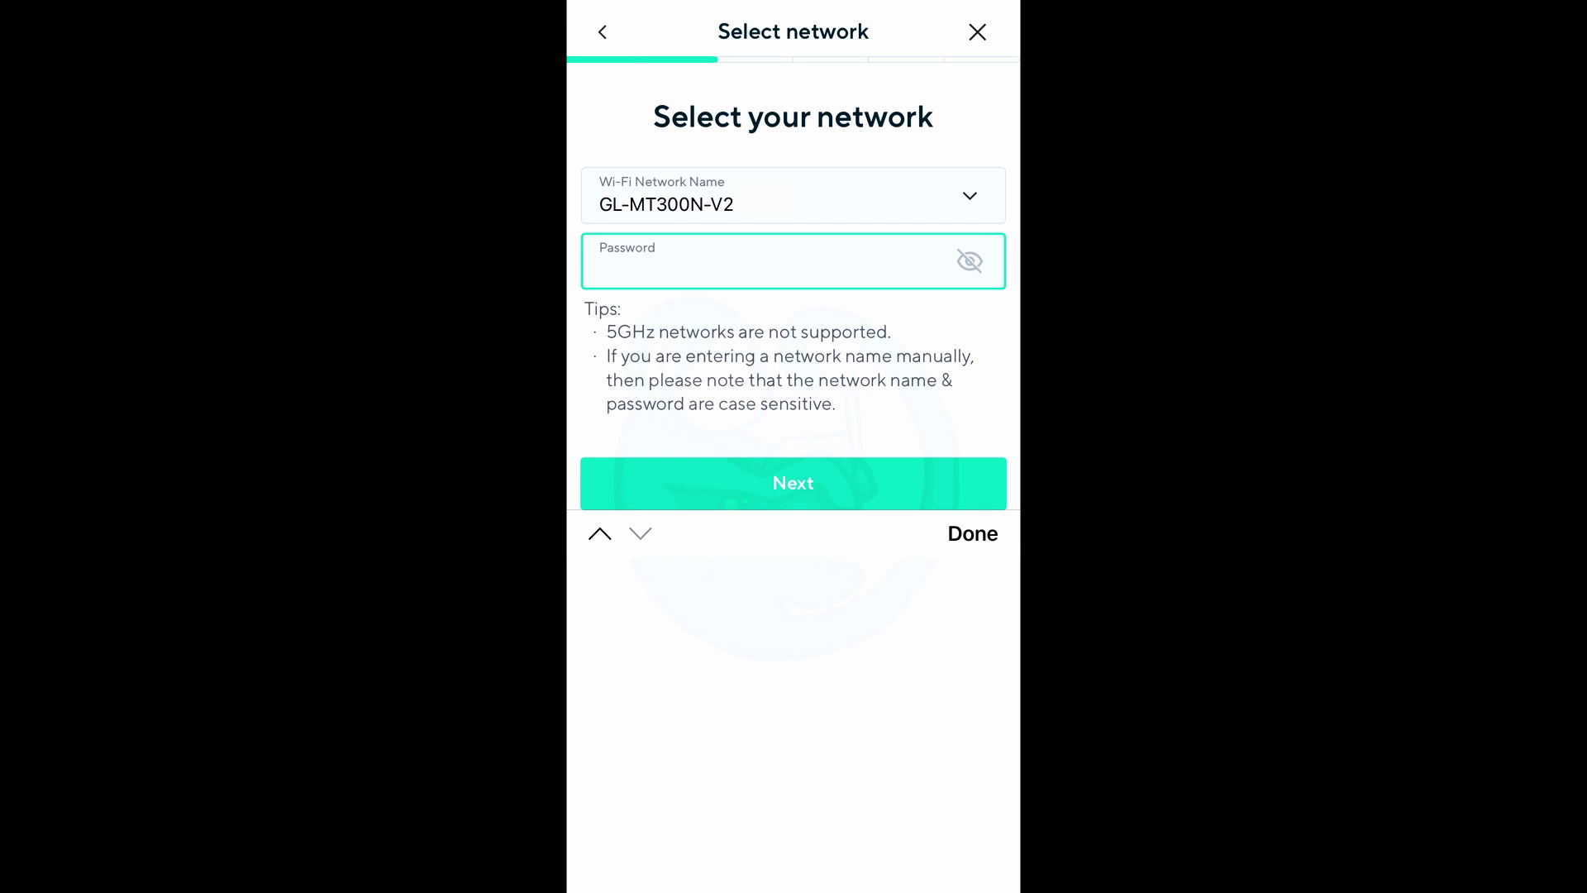
{"action": "key", "text": "Return"}
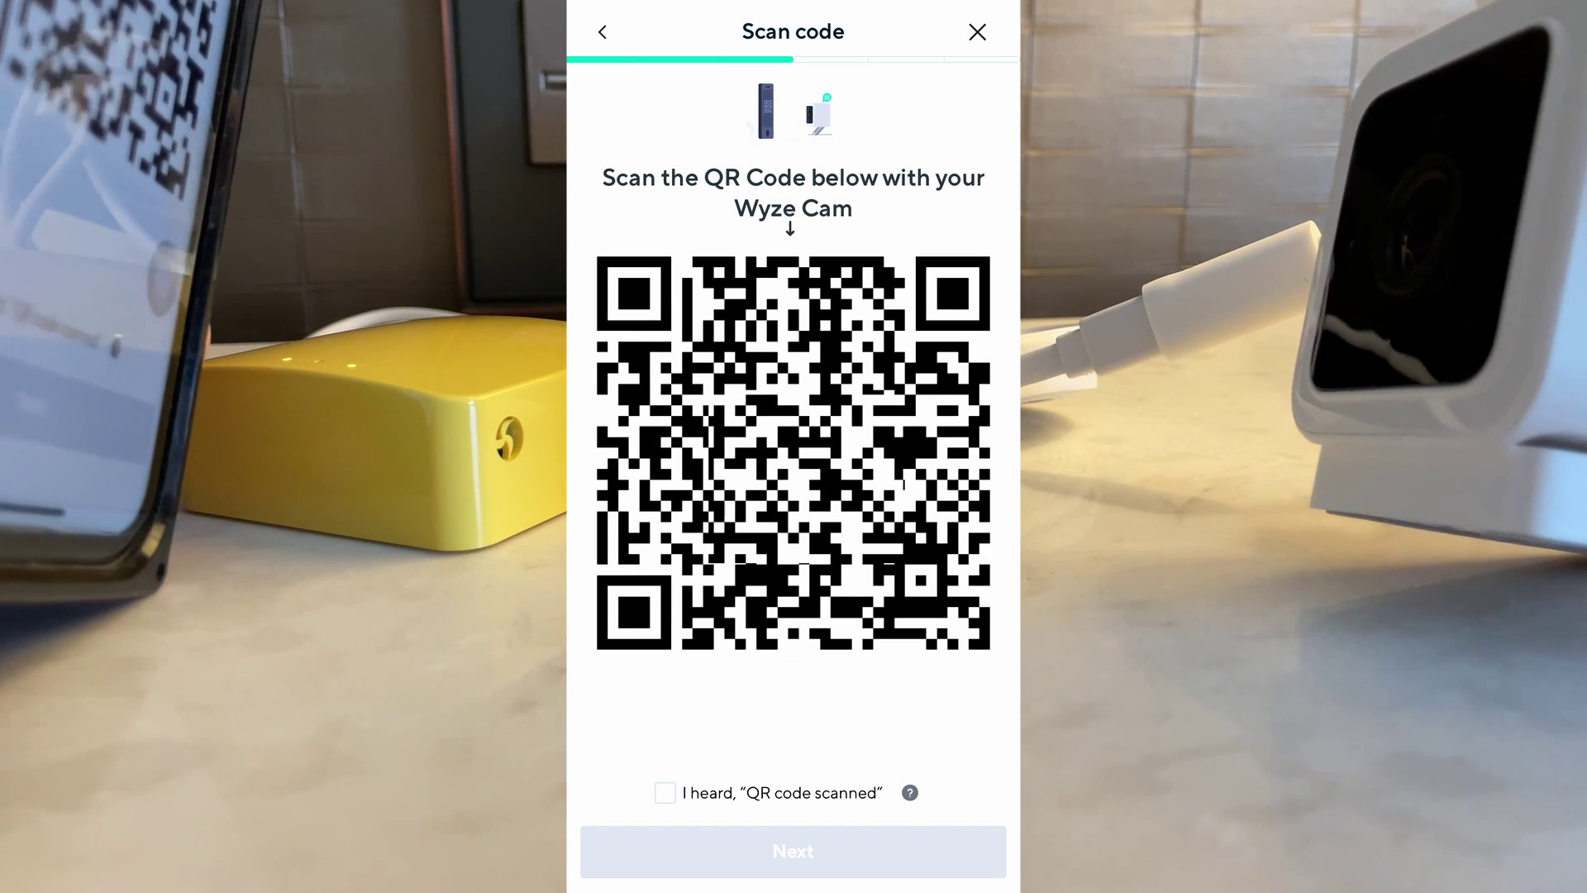
{"action": "left_click", "coordinate": [664, 792]}
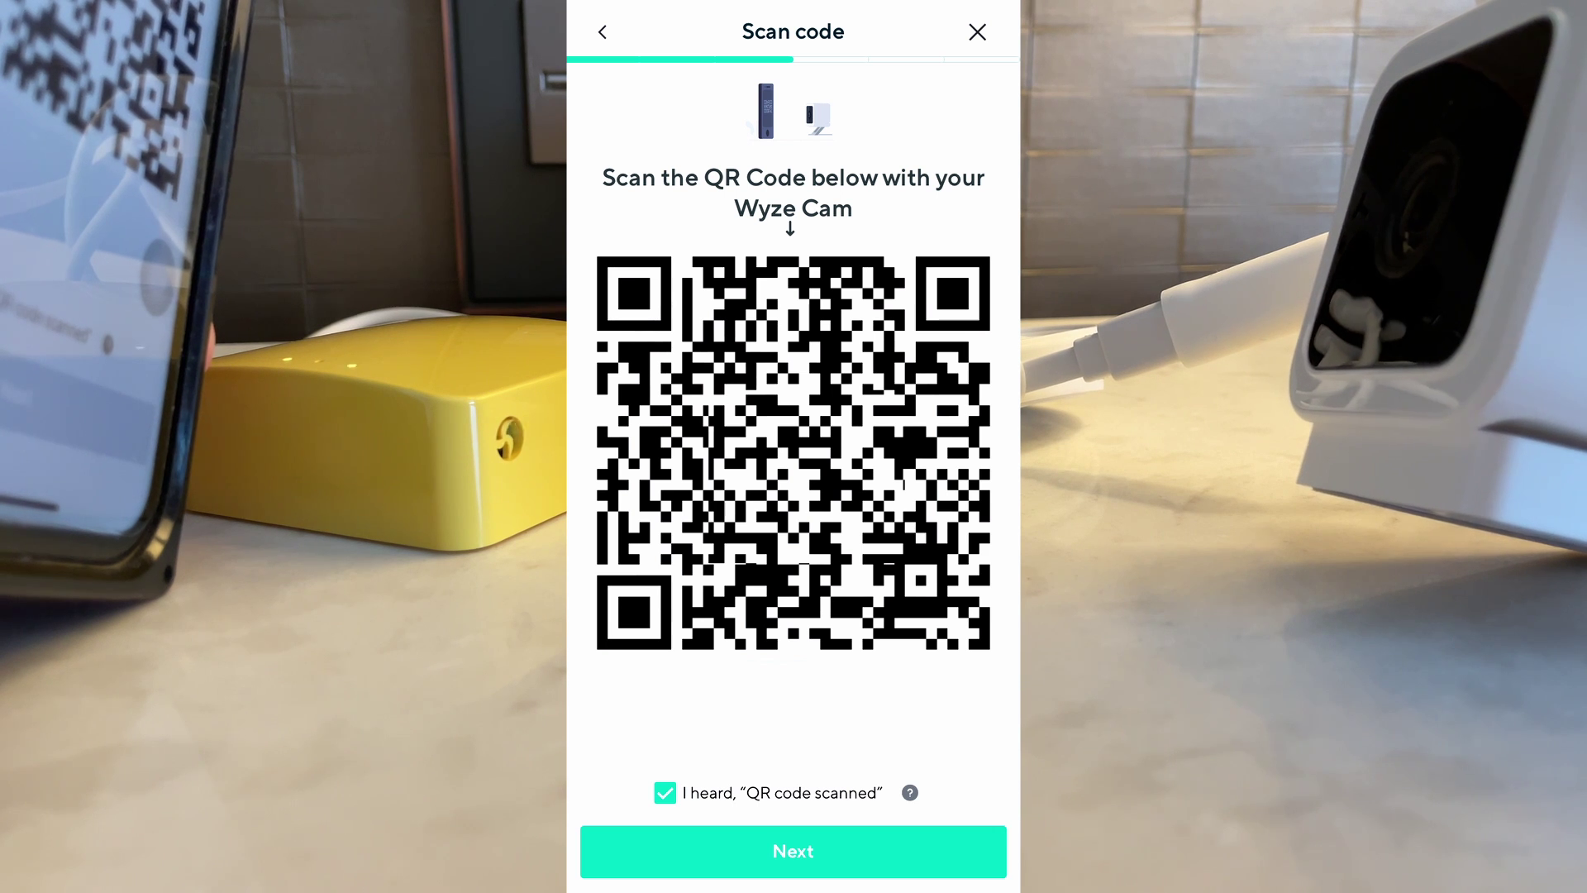
{"action": "left_click", "coordinate": [792, 850]}
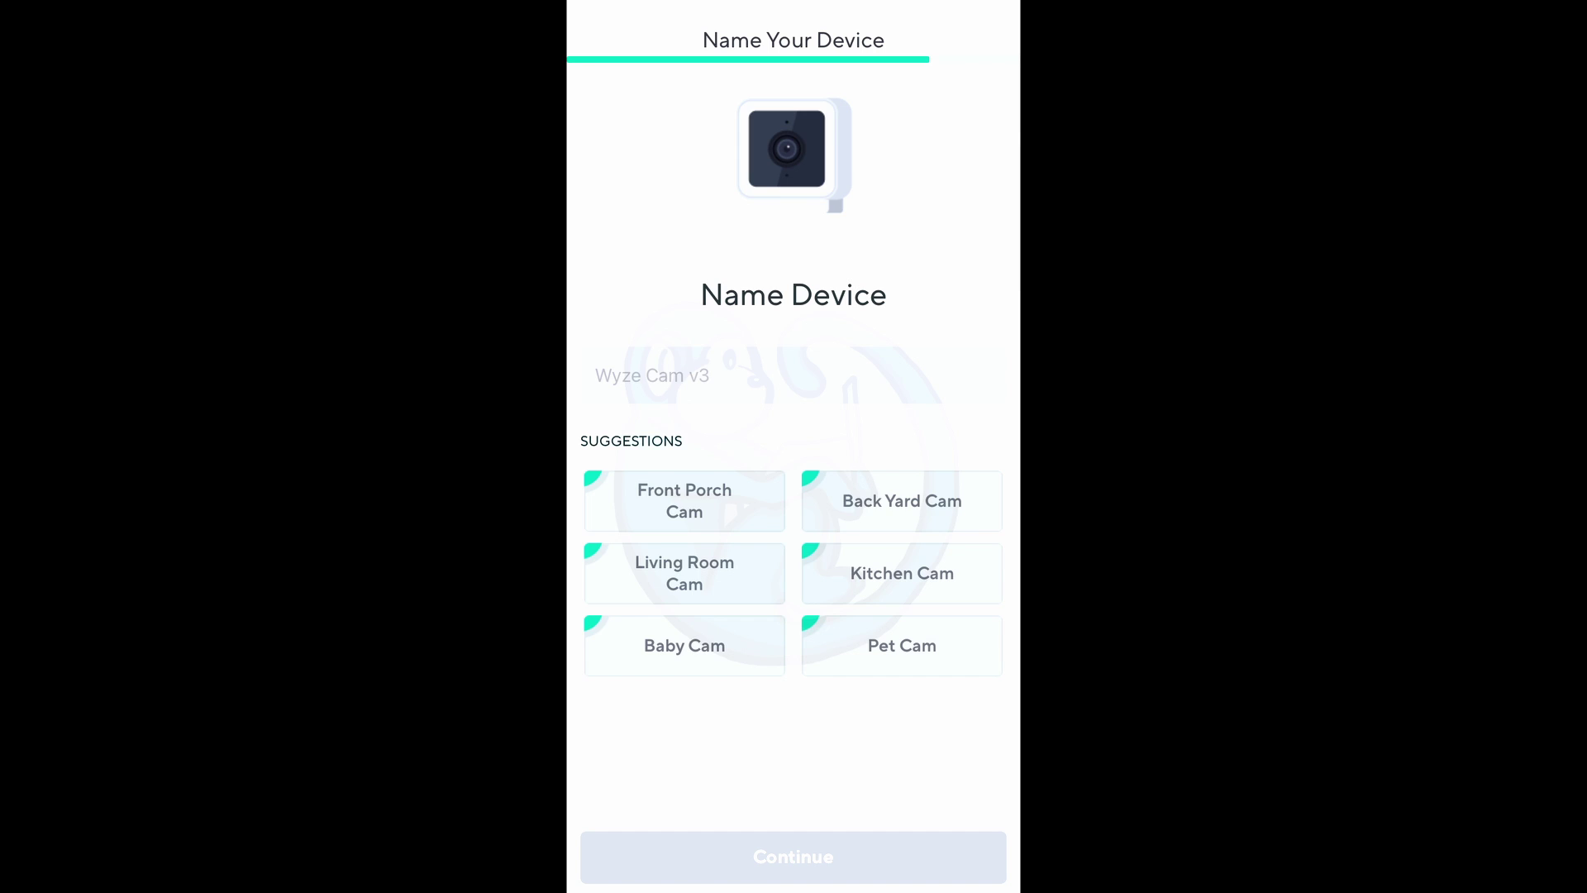
Name the camera TravelCam and select the free Basic $0/month plan.
{"action": "left_click", "coordinate": [793, 376]}
{"action": "type", "text": "Tra"}
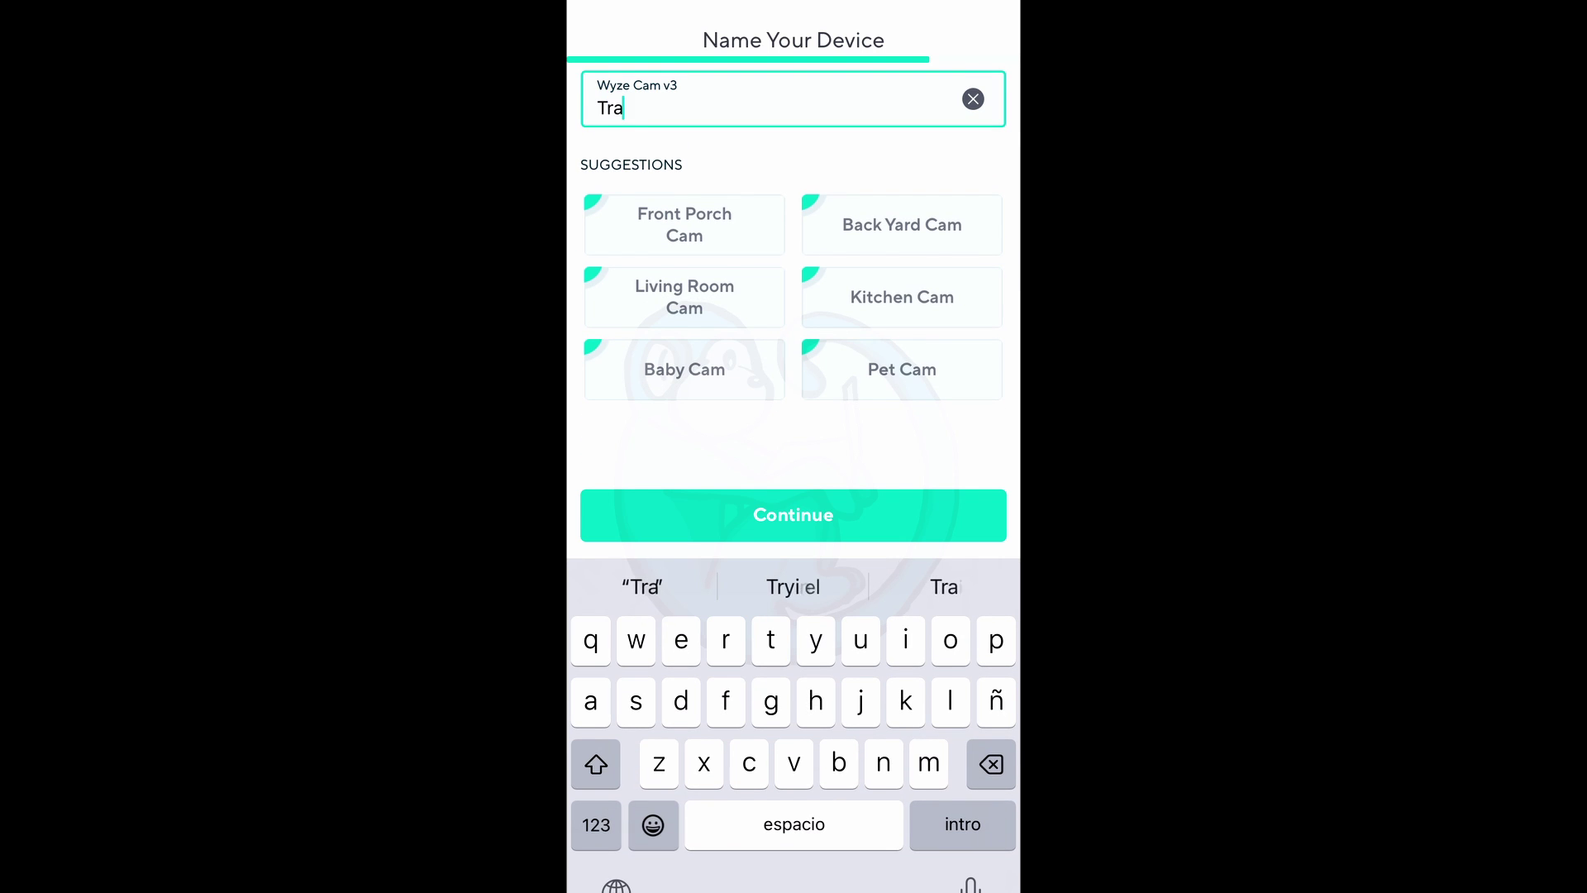
{"action": "type", "text": "vel"}
{"action": "key", "text": "shift"}
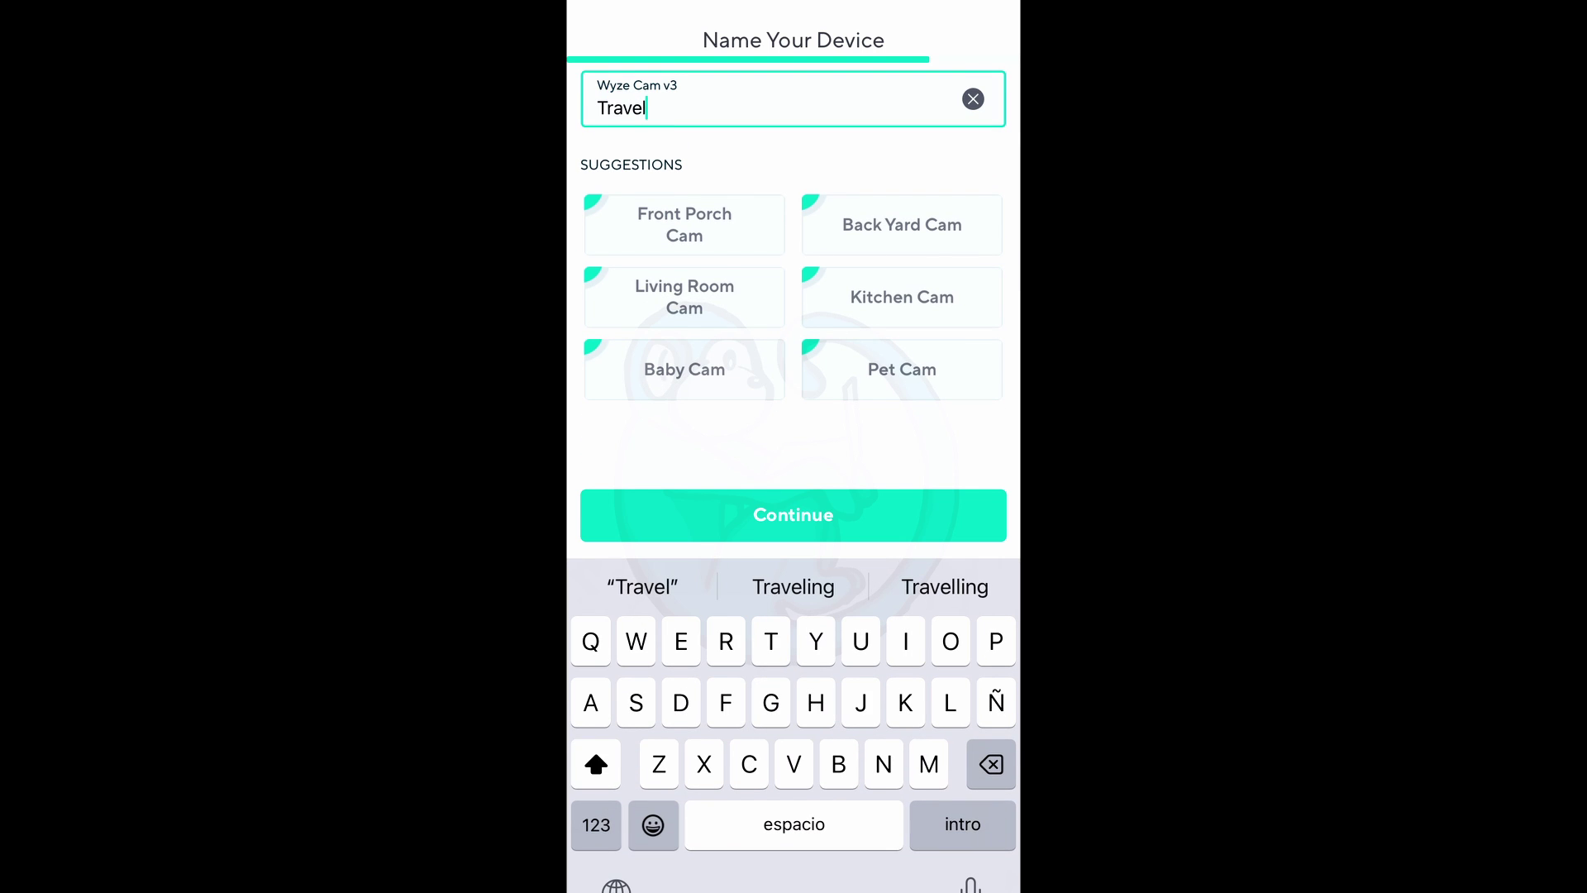
{"action": "type", "text": "Can"}
{"action": "key", "text": "BackSpace"}
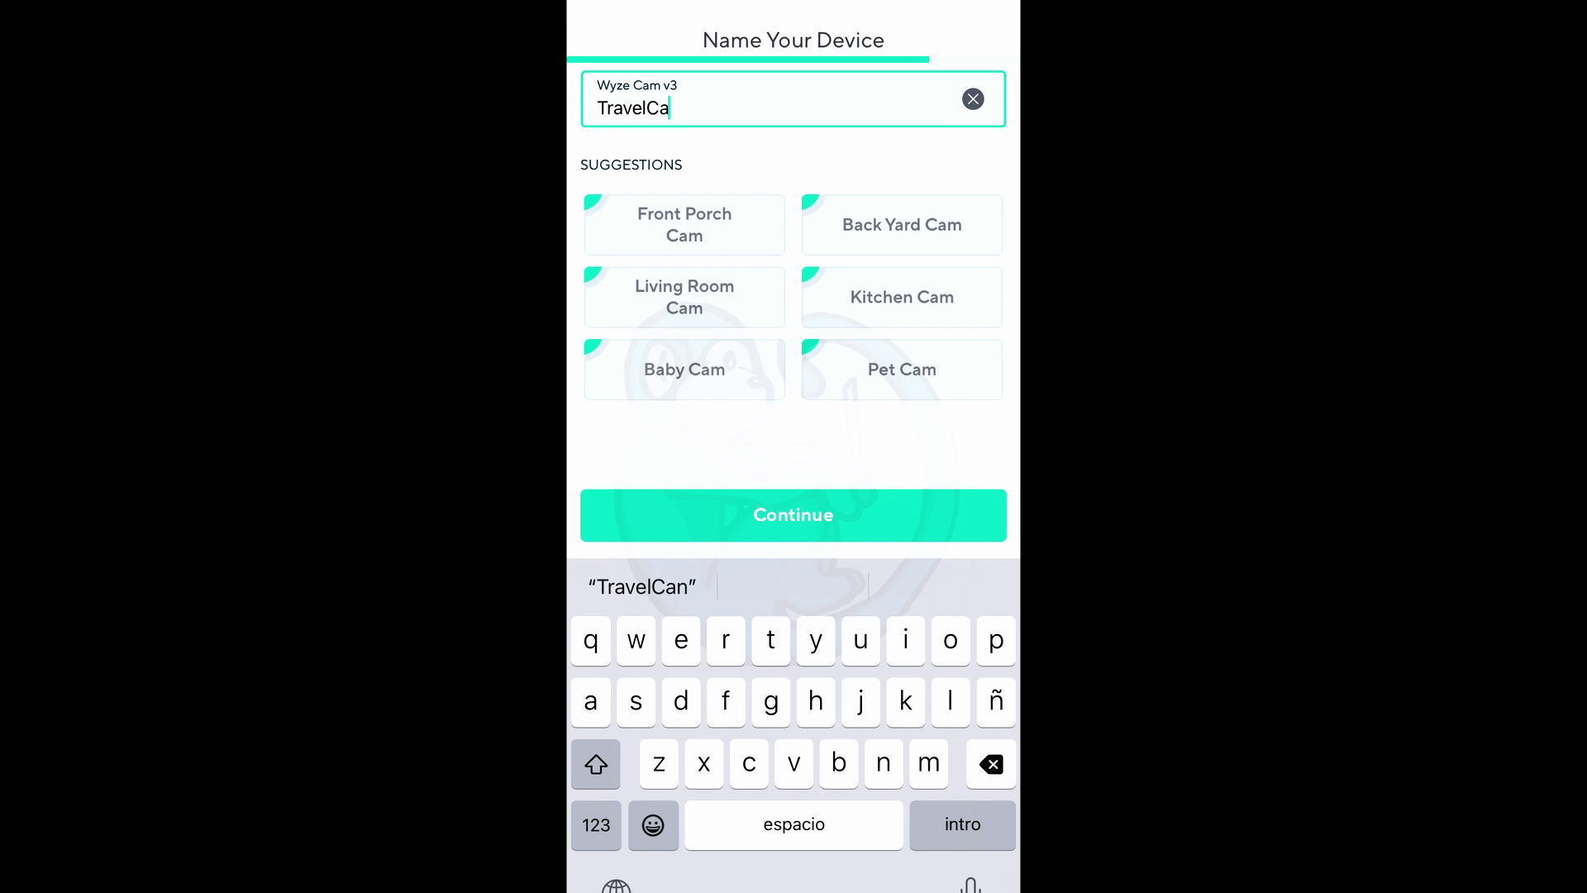
{"action": "type", "text": "m"}
{"action": "key", "text": "Return"}
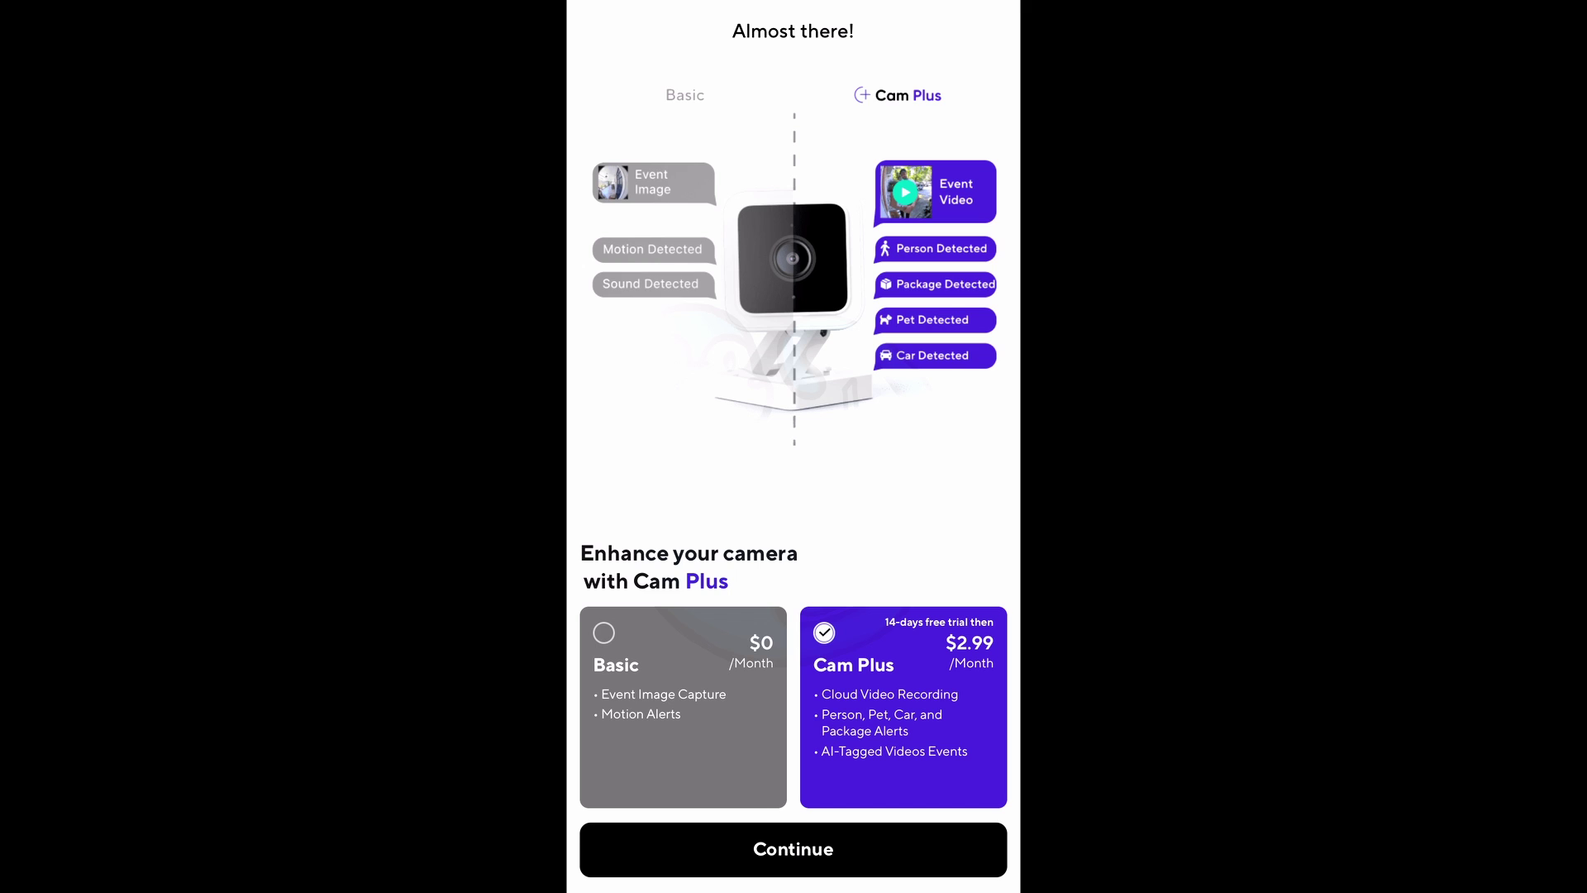
{"action": "left_click", "coordinate": [683, 661]}
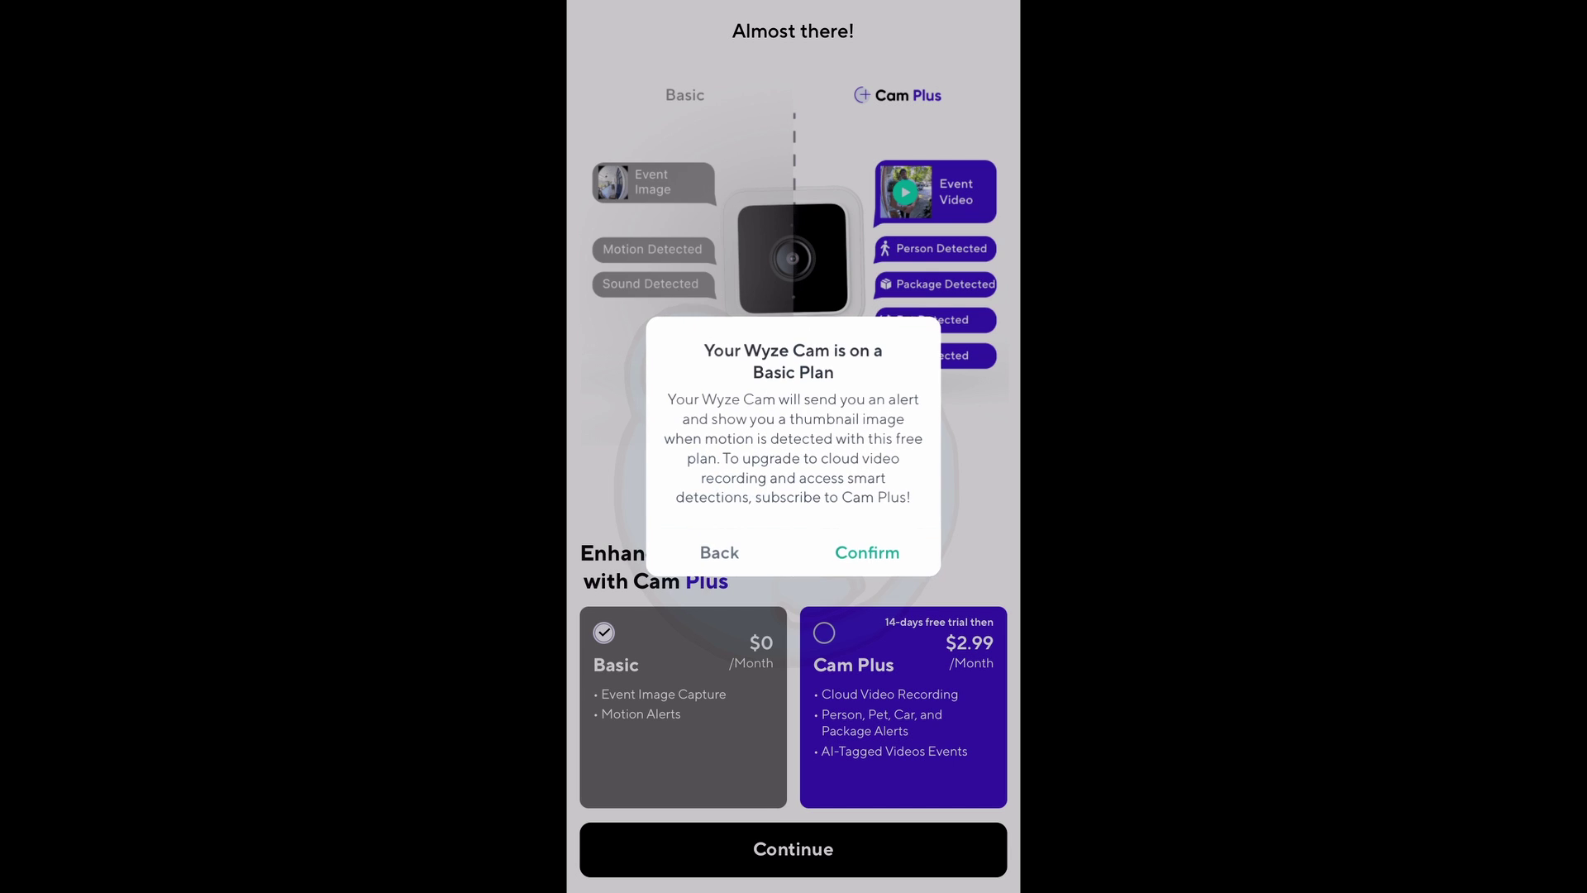
Confirm the Basic plan in the Wyze app's confirmation dialog.
{"action": "left_click", "coordinate": [977, 719]}
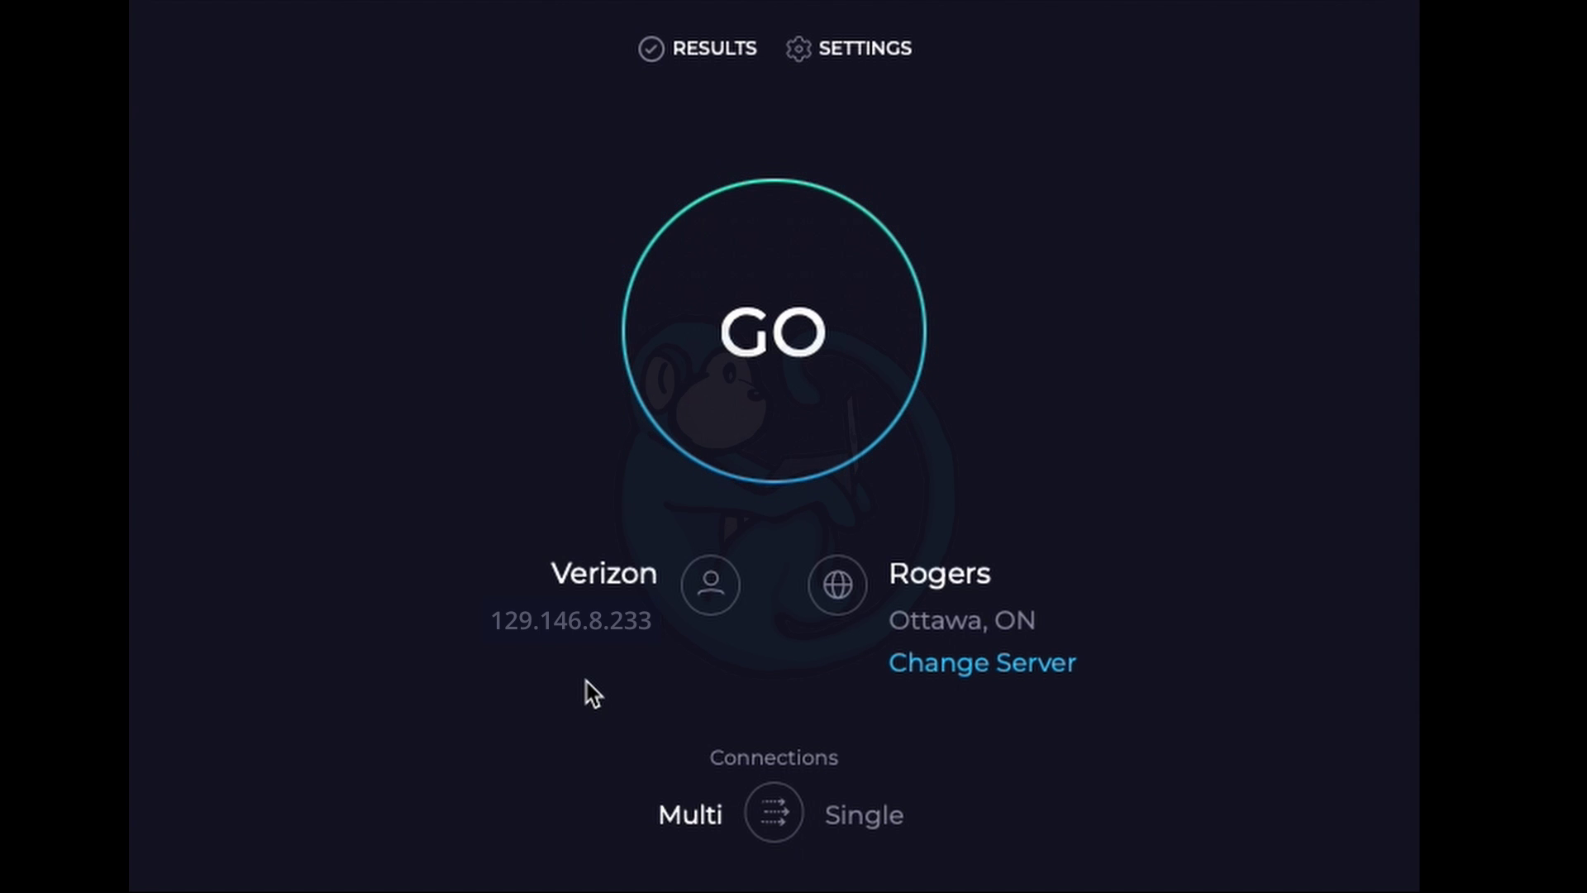
Start a speed test against the Rogers server in Ottawa.
{"action": "left_click", "coordinate": [733, 384]}
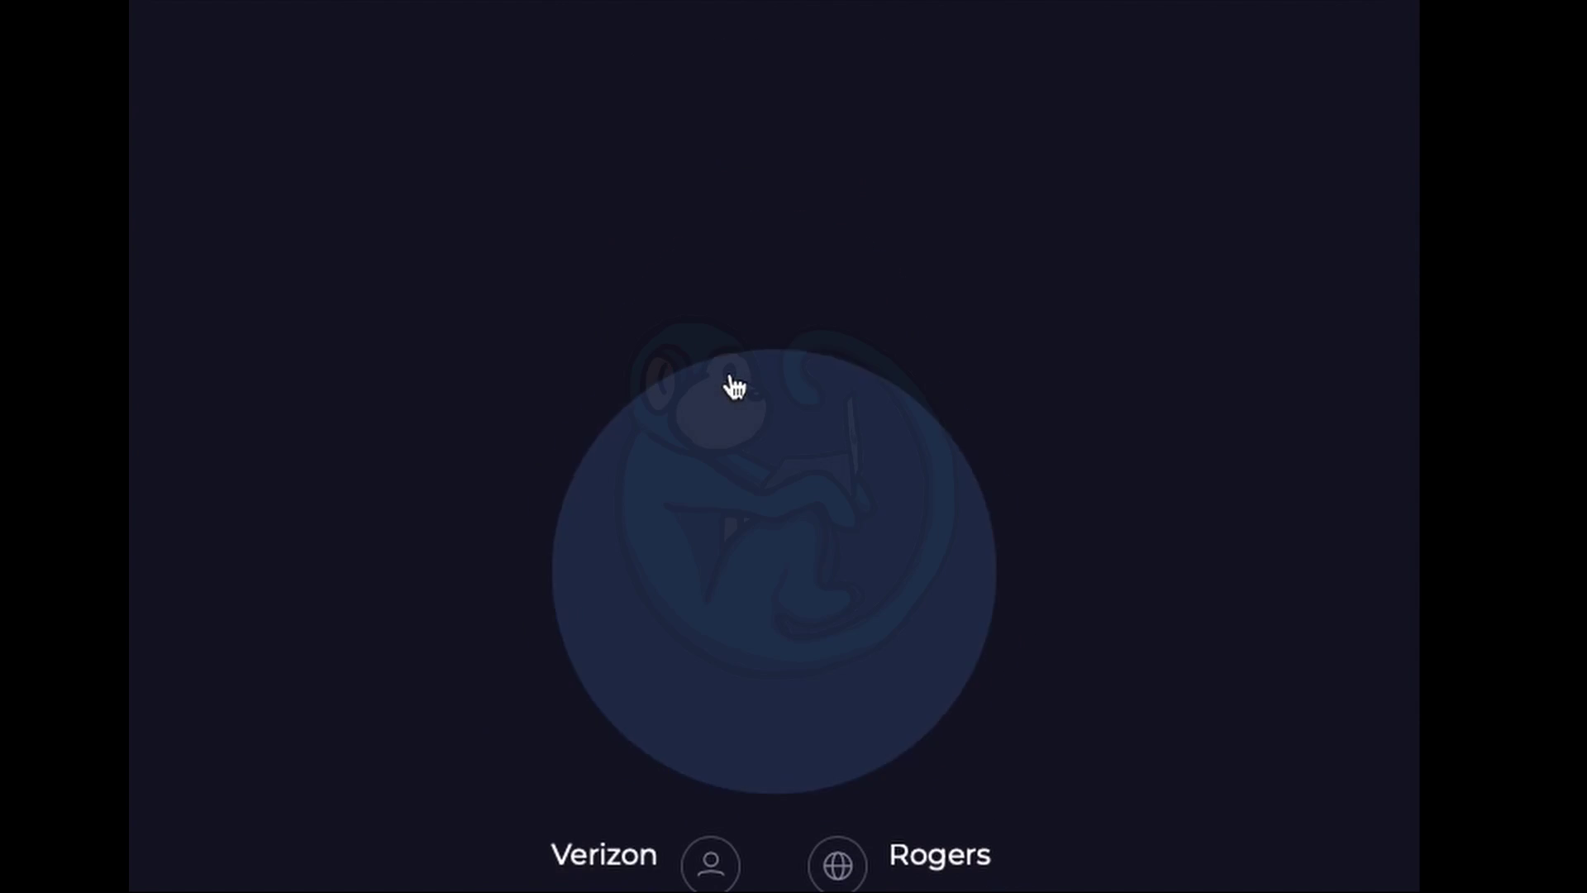